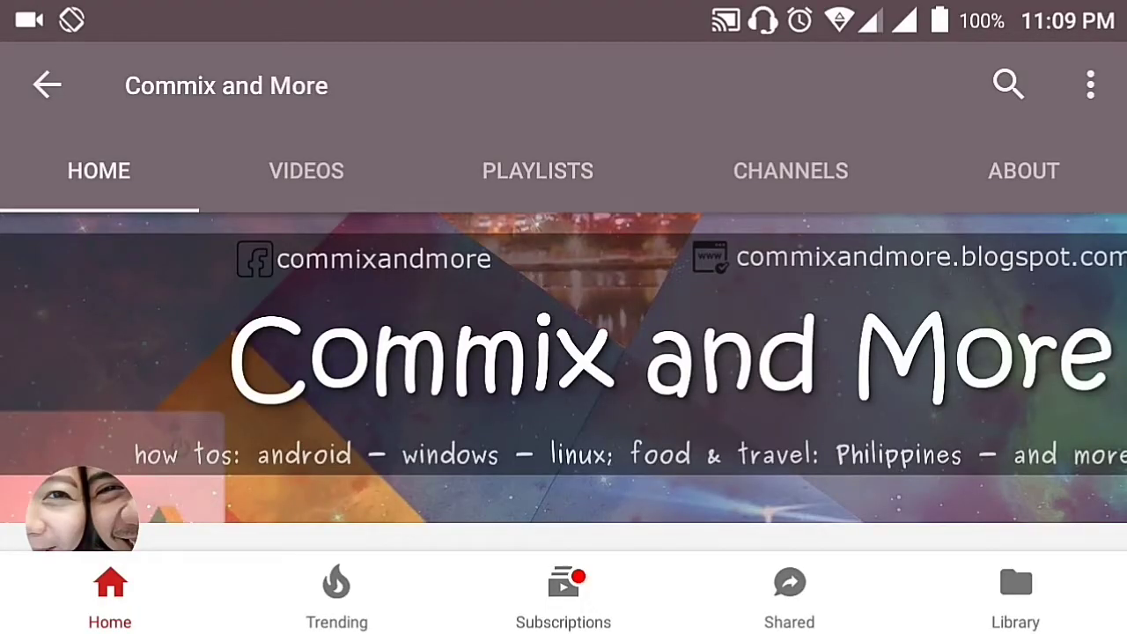
# Subscribe to the Commix and More channel from its YouTube home page.
pyautogui.scroll(-3, 564, 352)
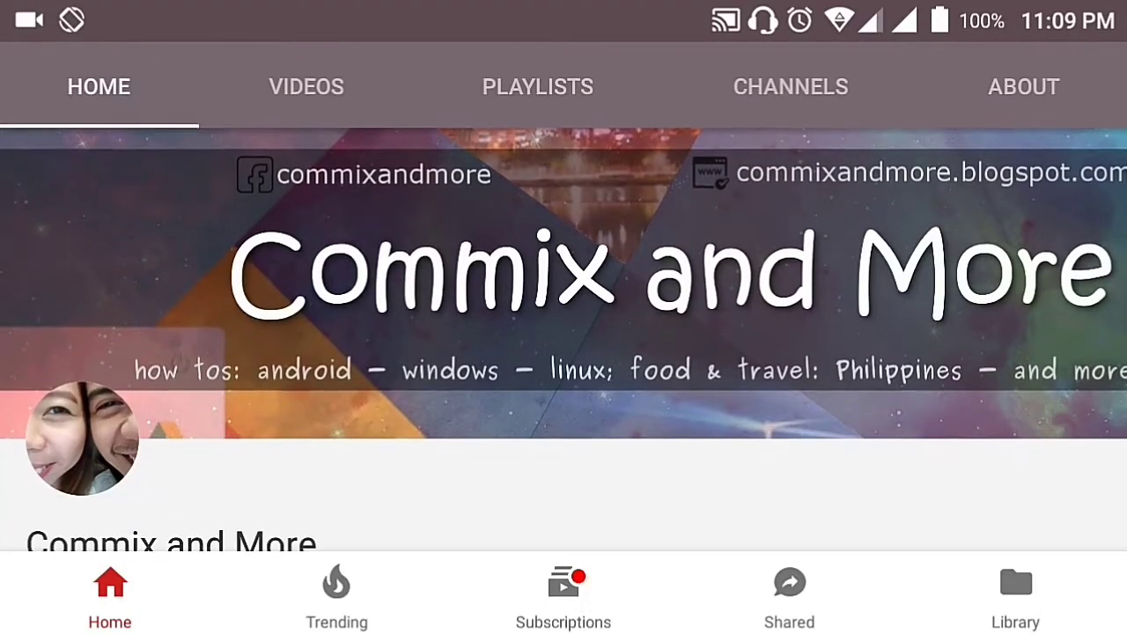
pyautogui.scroll(-3, 563, 339)
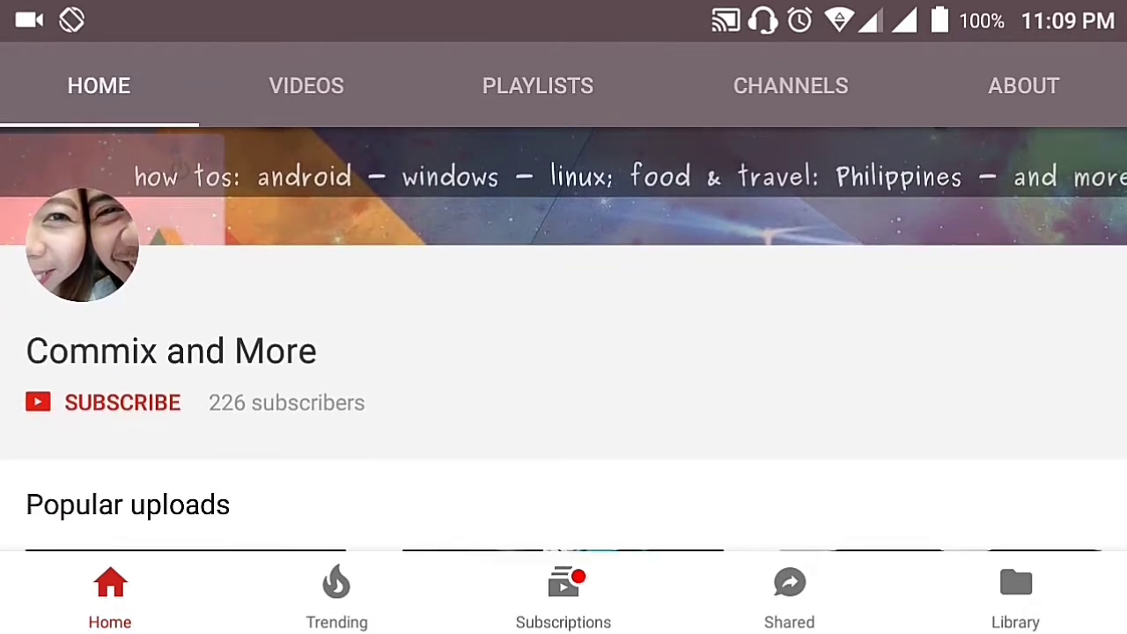
pyautogui.click(123, 402)
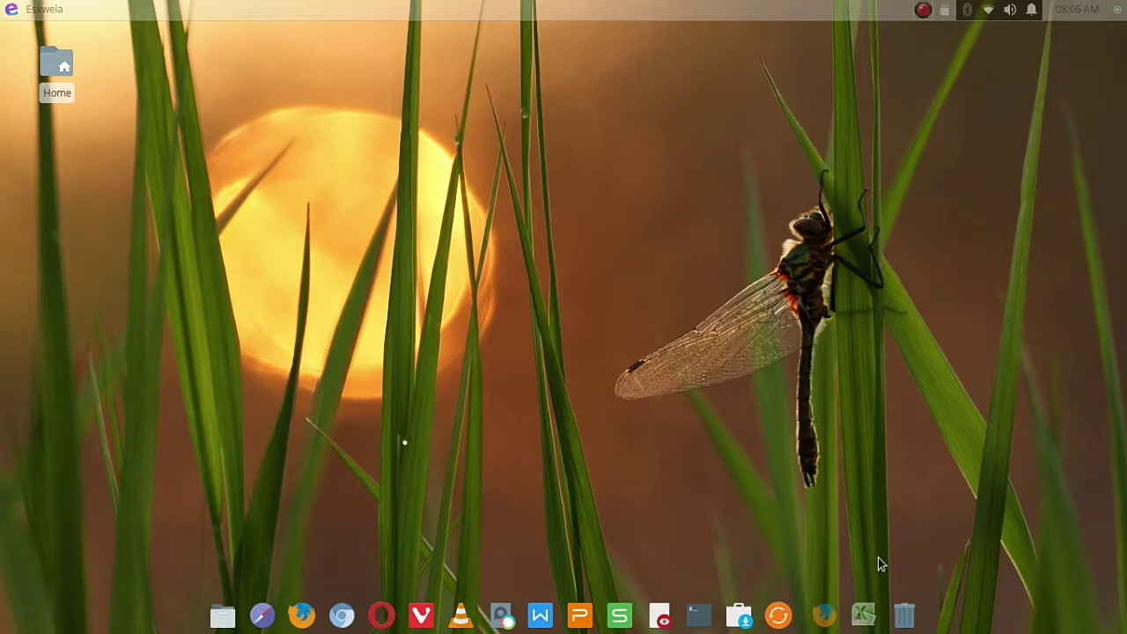
# Switch to the Excel workbook and look through the full list of names in column B of the Names sheet.
pyautogui.click(864, 616)
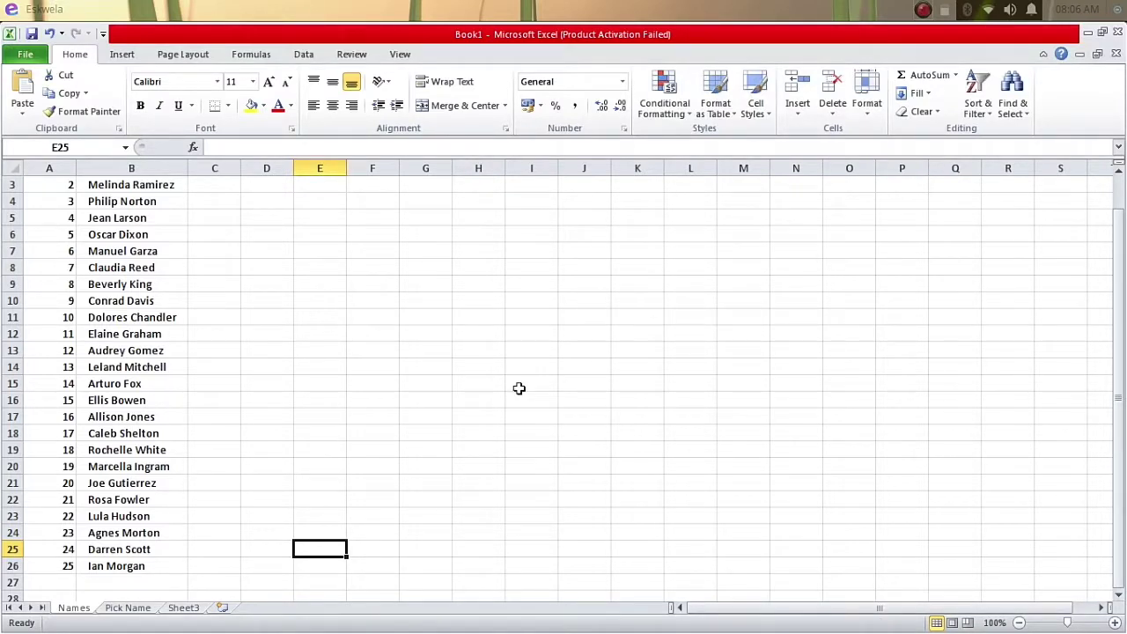
pyautogui.moveTo(1119, 433); pyautogui.dragTo(1119, 312)
pyautogui.click(130, 202)
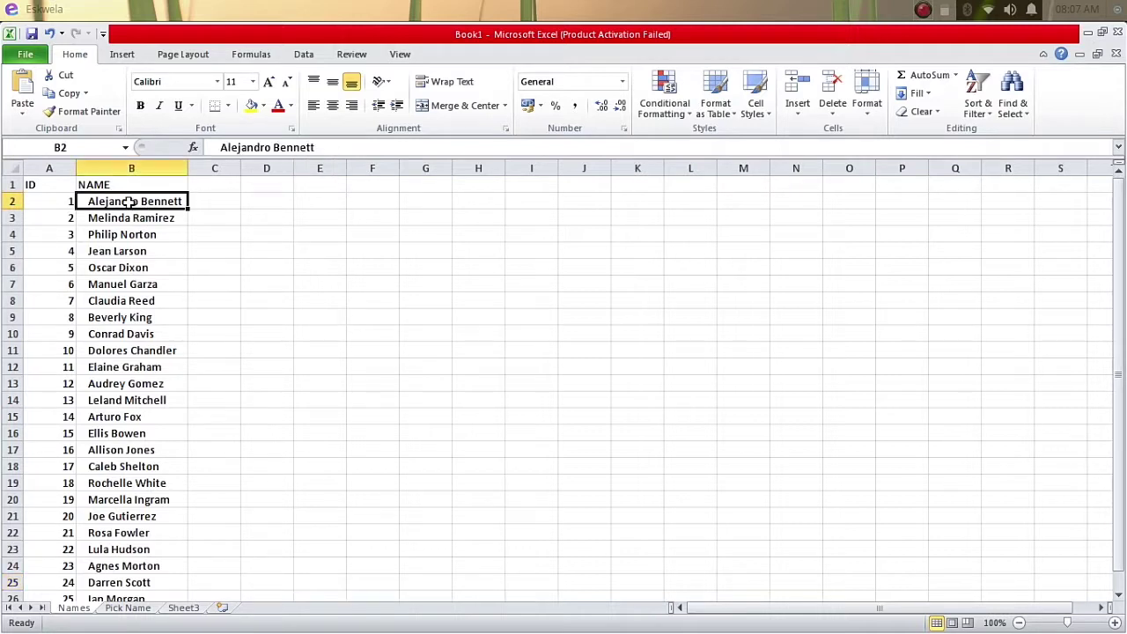
pyautogui.press('Down')
pyautogui.press('Down')
pyautogui.press('Down')
pyautogui.press('Down')
pyautogui.press('Down')
pyautogui.press('Down')
pyautogui.press('Down')
pyautogui.press('Down')
pyautogui.press('Down')
pyautogui.press('Down')
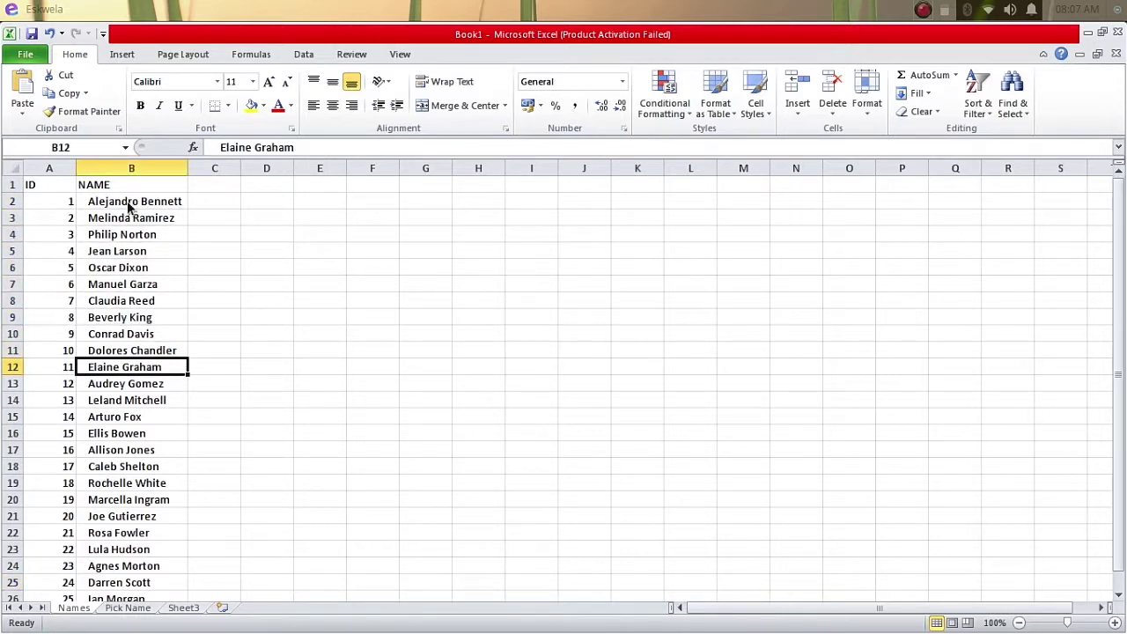
pyautogui.press('Down')
pyautogui.press('Down')
pyautogui.press('Down')
pyautogui.press('Down')
pyautogui.press('Down')
pyautogui.press('Down')
pyautogui.press('Down')
pyautogui.press('Down')
pyautogui.press('Down')
pyautogui.press('Down')
pyautogui.press('Down')
pyautogui.press('Down')
pyautogui.press('Down')
pyautogui.press('Down')
pyautogui.press('Down')
pyautogui.press('Down')
pyautogui.press('Down')
pyautogui.press('Up')
pyautogui.press('Up')
pyautogui.press('Up')
pyautogui.press('Up')
pyautogui.press('Up')
pyautogui.press('Up')
pyautogui.press('Up')
pyautogui.press('Up')
pyautogui.press('Up')
pyautogui.press('Up')
pyautogui.press('Up')
pyautogui.press('Up')
pyautogui.press('Up')
pyautogui.press('Up')
pyautogui.press('Up')
pyautogui.press('Up')
pyautogui.press('Up')
pyautogui.press('Up')
pyautogui.press('Up')
pyautogui.press('Up')
pyautogui.press('Up')
pyautogui.press('Up')
pyautogui.press('Up')
pyautogui.press('Up')
pyautogui.press('Up')
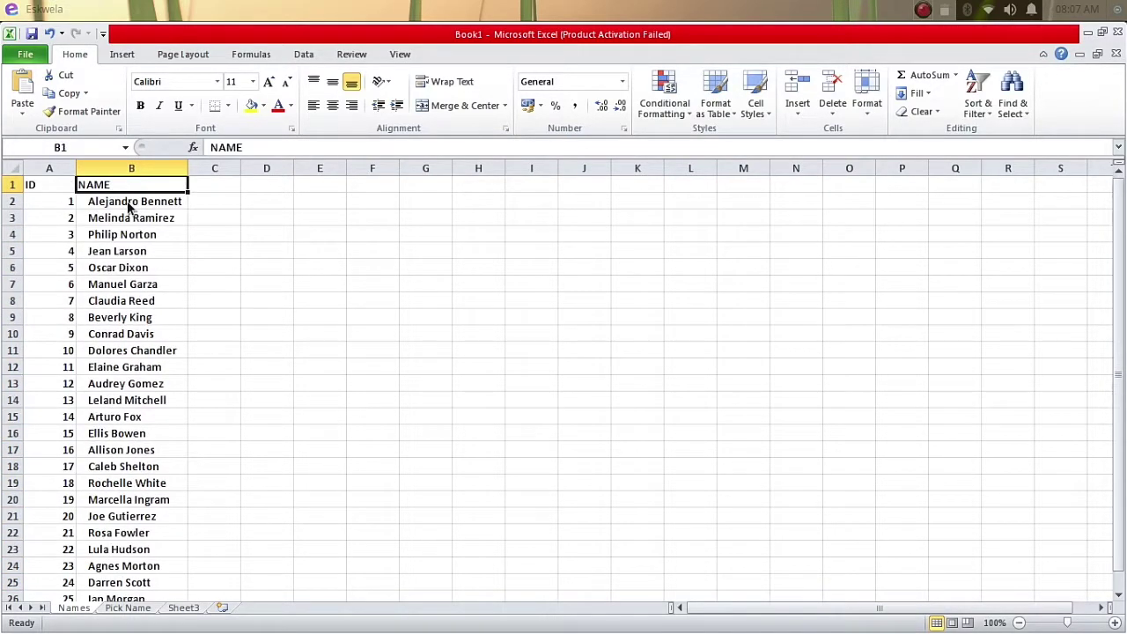
# Switch to Firefox and view the generated list on the Random Name Generator page.
pyautogui.click(1088, 38)
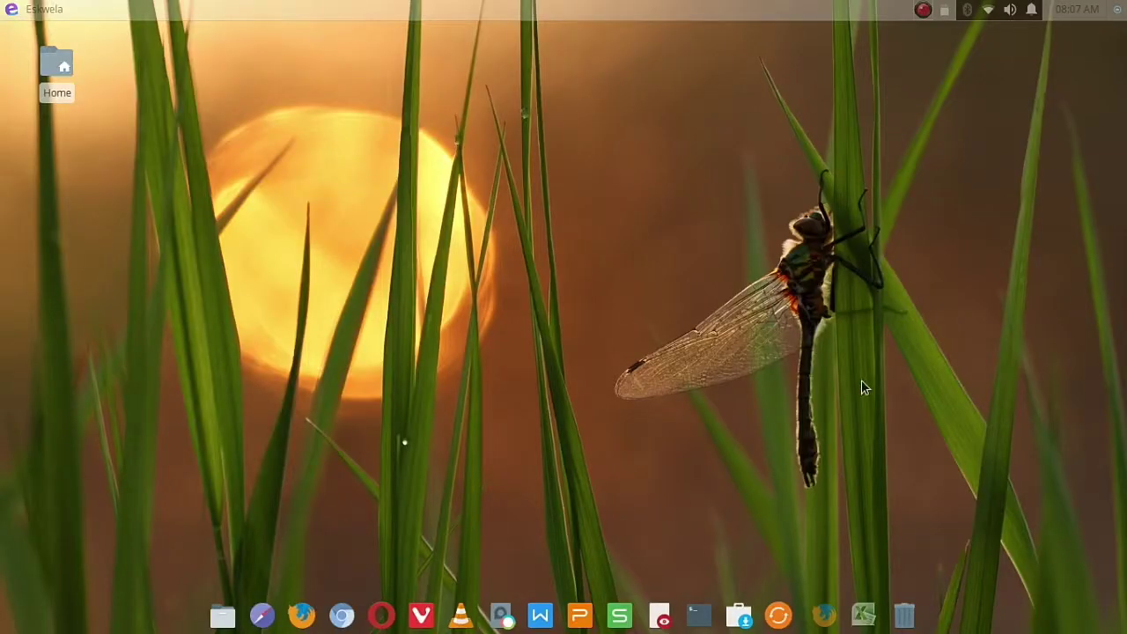
pyautogui.click(824, 621)
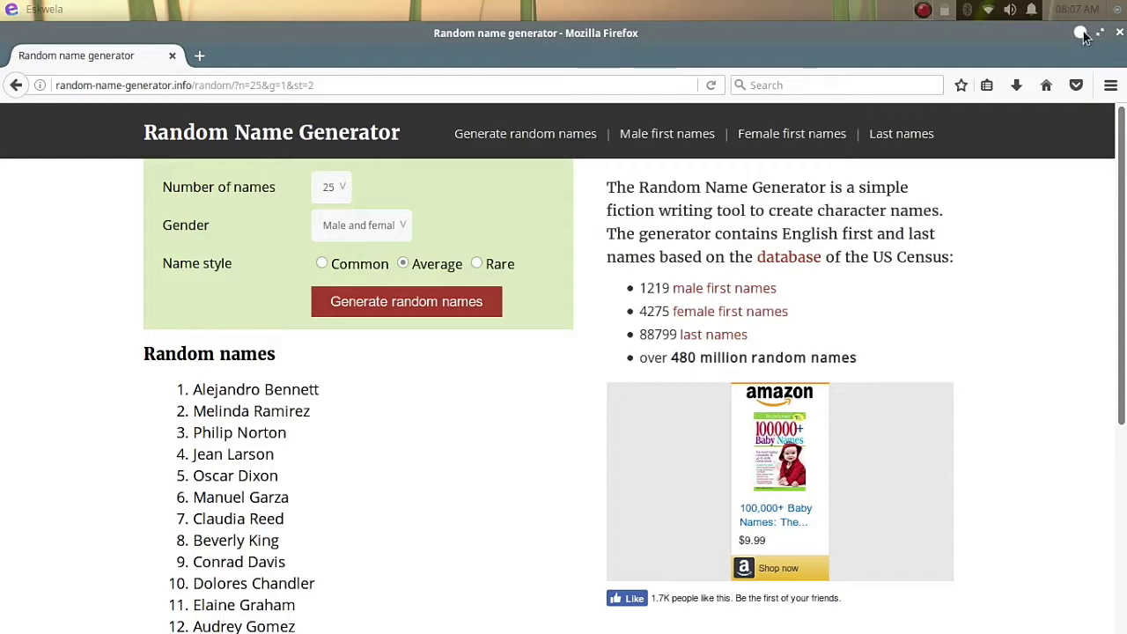
pyautogui.click(1081, 33)
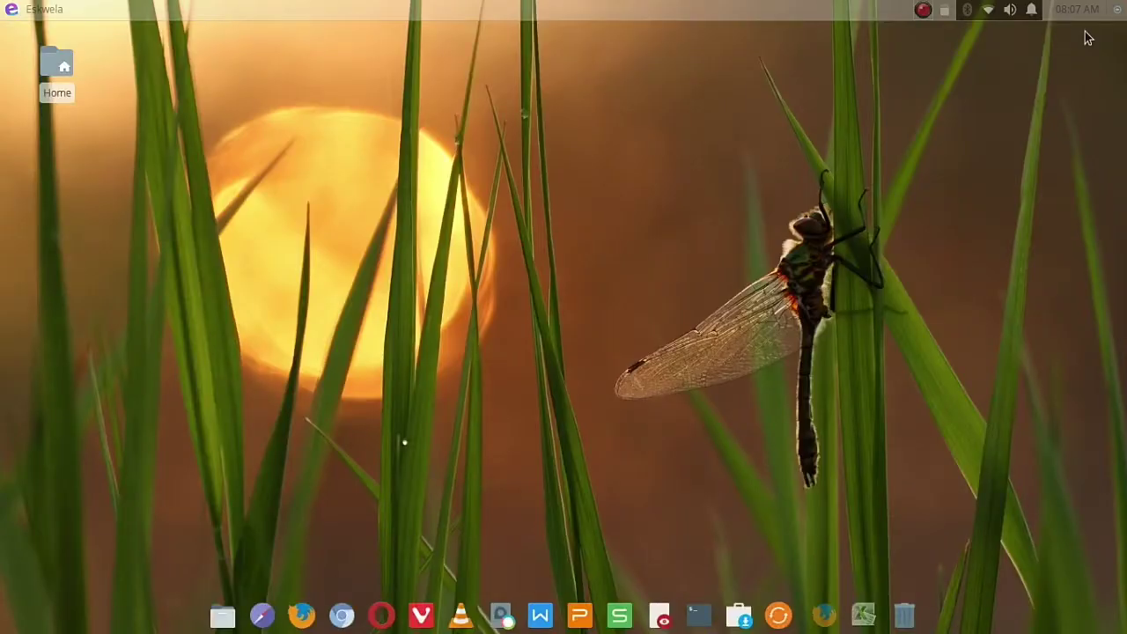
# Return to the Excel workbook and review the NAME column again, from its header through the list and back.
pyautogui.click(864, 615)
pyautogui.press('Down')
pyautogui.press('Down')
pyautogui.press('Down')
pyautogui.press('Down')
pyautogui.press('Down')
pyautogui.press('Down')
pyautogui.press('Down')
pyautogui.press('Down')
pyautogui.press('Down')
pyautogui.press('Down')
pyautogui.press('Down')
pyautogui.press('Down')
pyautogui.press('Down')
pyautogui.press('Down')
pyautogui.press('Down')
pyautogui.press('Down')
pyautogui.press('Down')
pyautogui.press('Down')
pyautogui.press('Down')
pyautogui.press('Down')
pyautogui.press('Up')
pyautogui.press('Up')
pyautogui.press('Up')
pyautogui.press('Up')
pyautogui.press('Up')
pyautogui.press('Up')
pyautogui.press('Up')
pyautogui.press('Up')
pyautogui.press('Up')
pyautogui.press('Up')
pyautogui.press('Up')
pyautogui.press('Up')
pyautogui.press('Up')
pyautogui.press('Up')
pyautogui.press('Up')
pyautogui.press('Up')
pyautogui.press('Up')
pyautogui.press('Up')
pyautogui.press('Up')
pyautogui.press('Up')
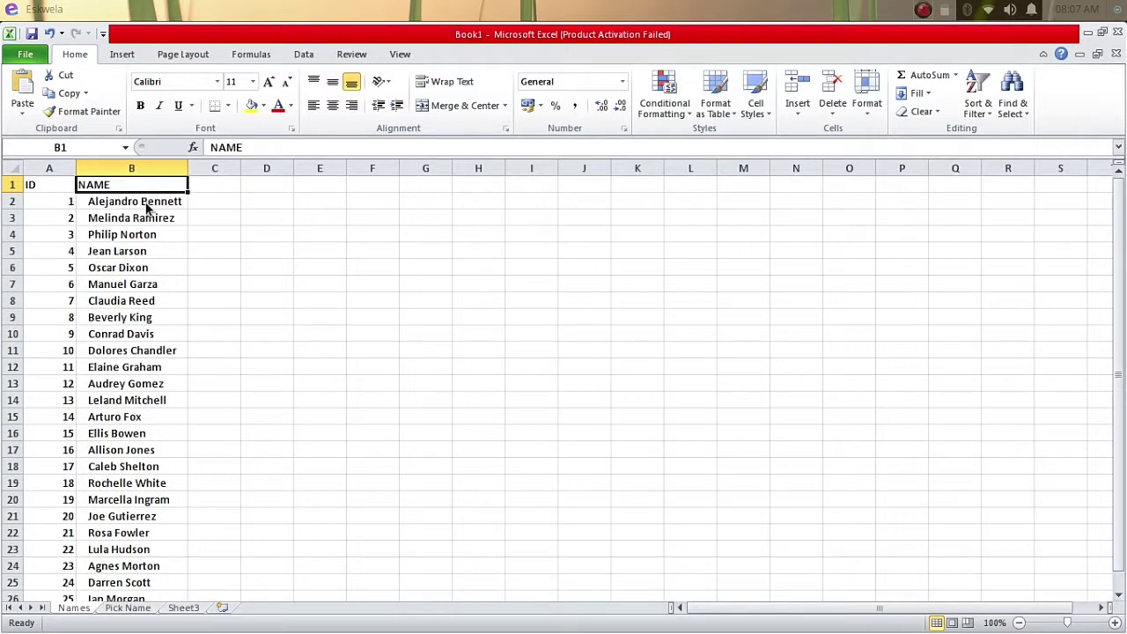
# Start an INDEX formula in cell D2 with the name range B2:B26 as its array.
pyautogui.click(269, 195)
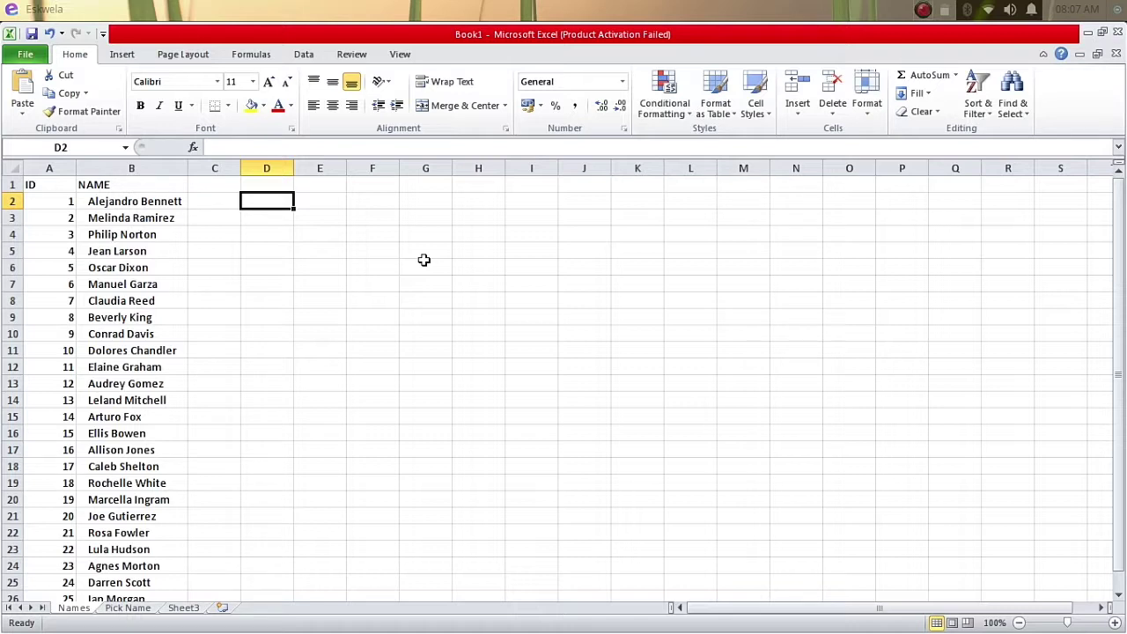
pyautogui.write('=')
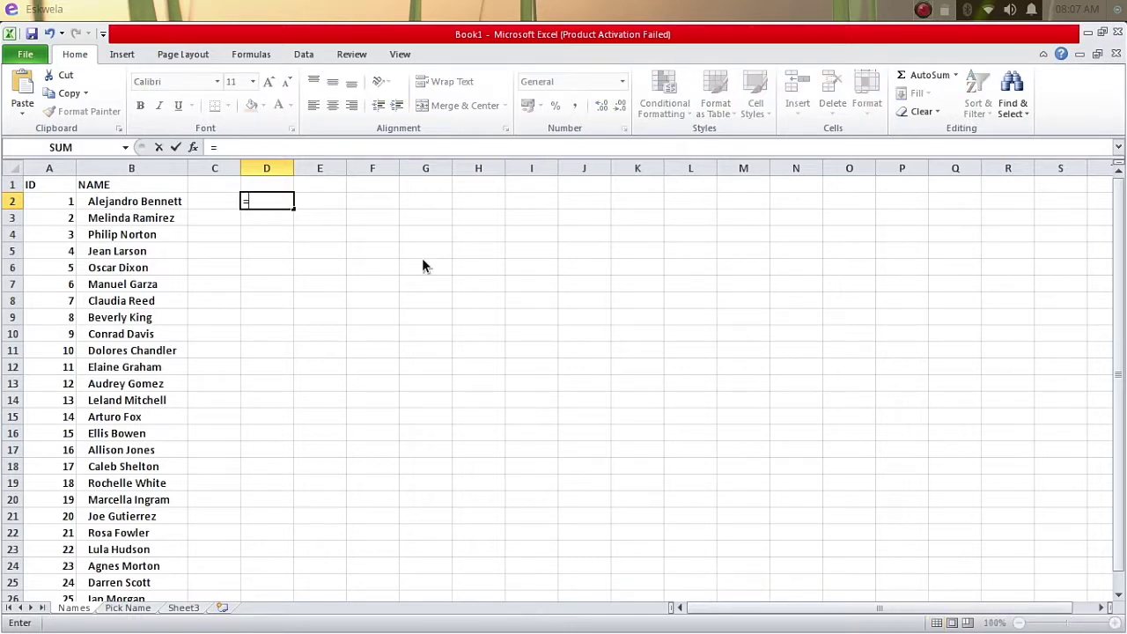
pyautogui.write('inde')
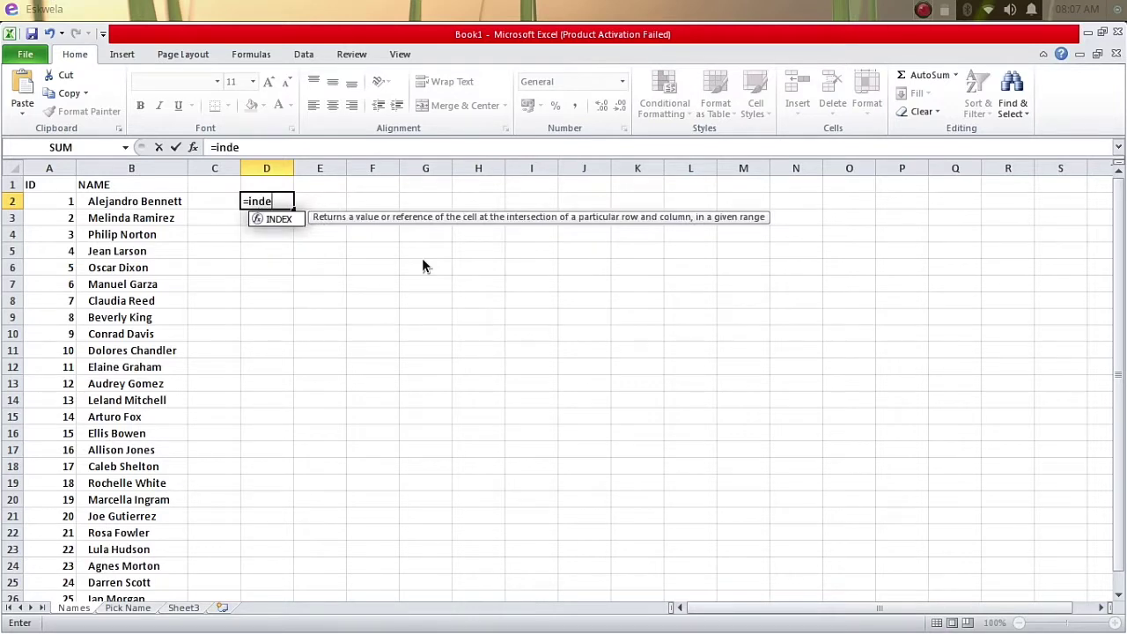
pyautogui.write('x(')
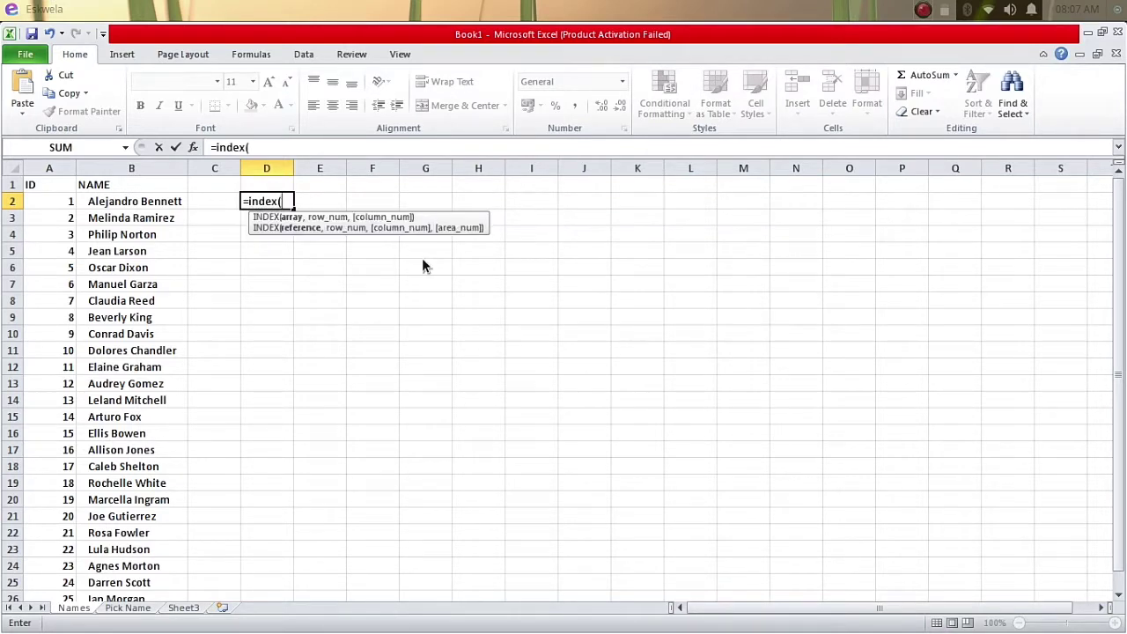
pyautogui.click(135, 201)
pyautogui.moveTo(135, 201); pyautogui.dragTo(143, 567)
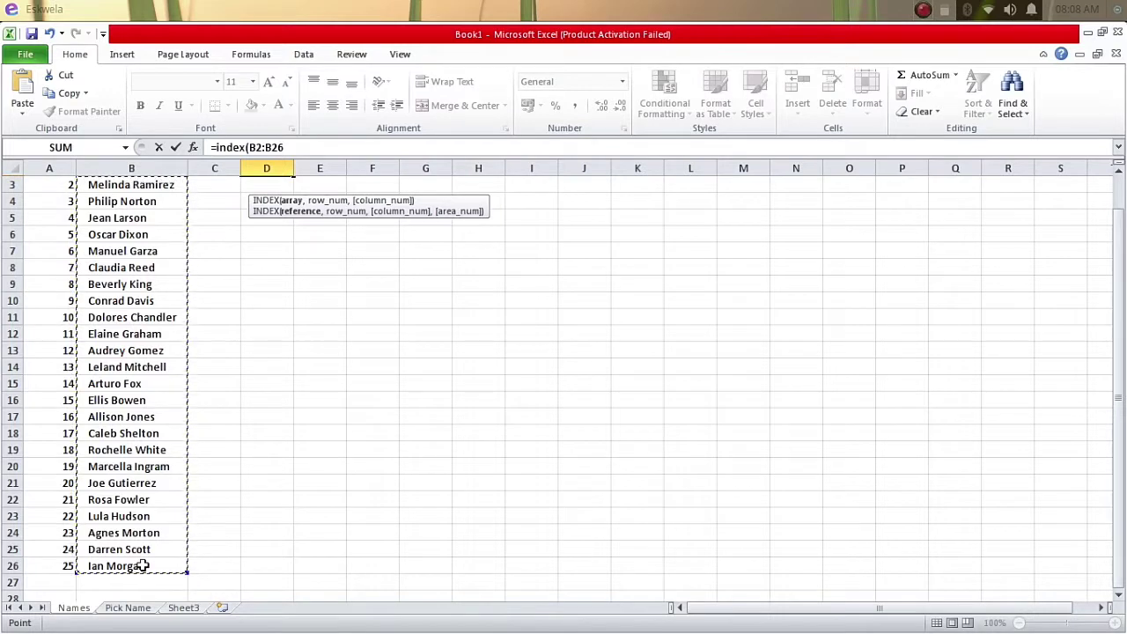
pyautogui.click(305, 148)
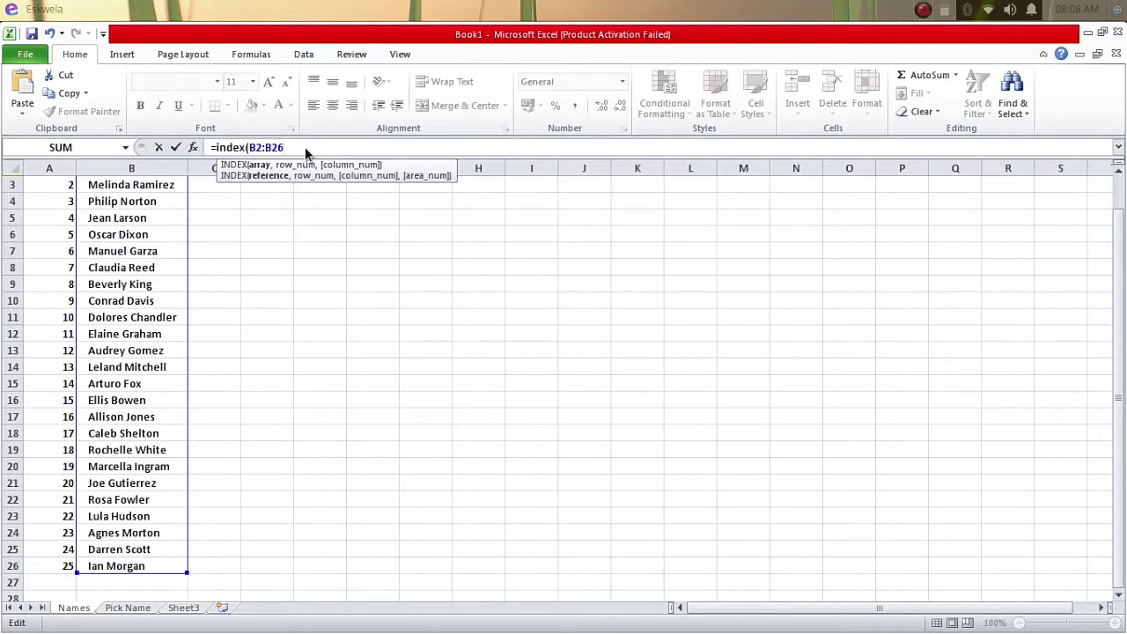
# Add RANDBETWEEN as the row number of the INDEX formula, with 1 as its bottom value.
pyautogui.write(',')
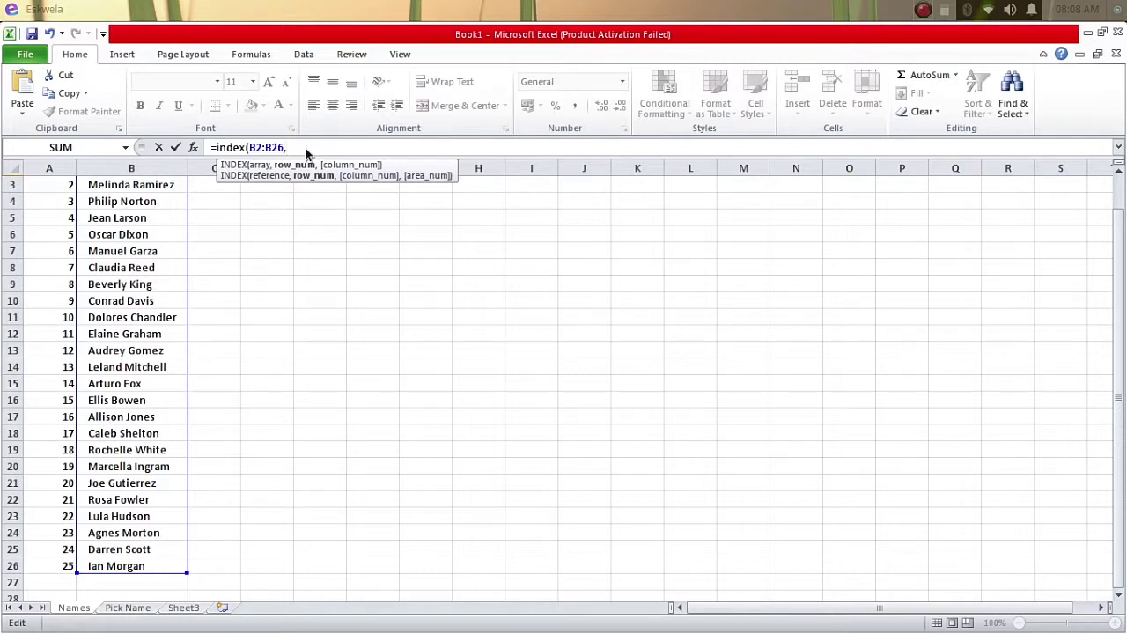
pyautogui.write('rand')
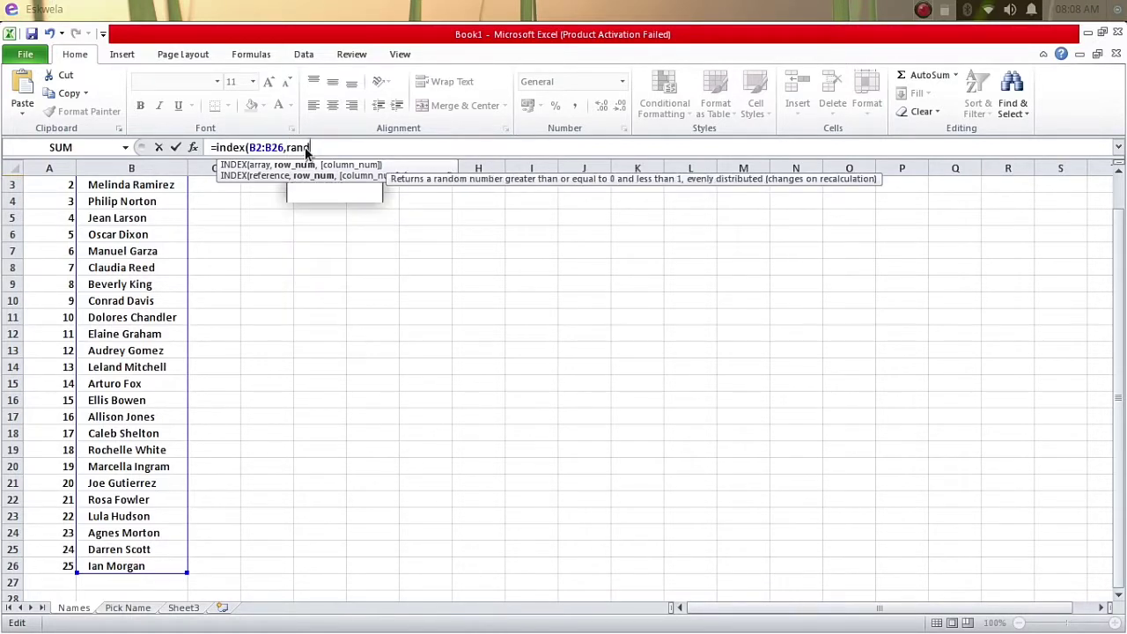
pyautogui.write('betwe')
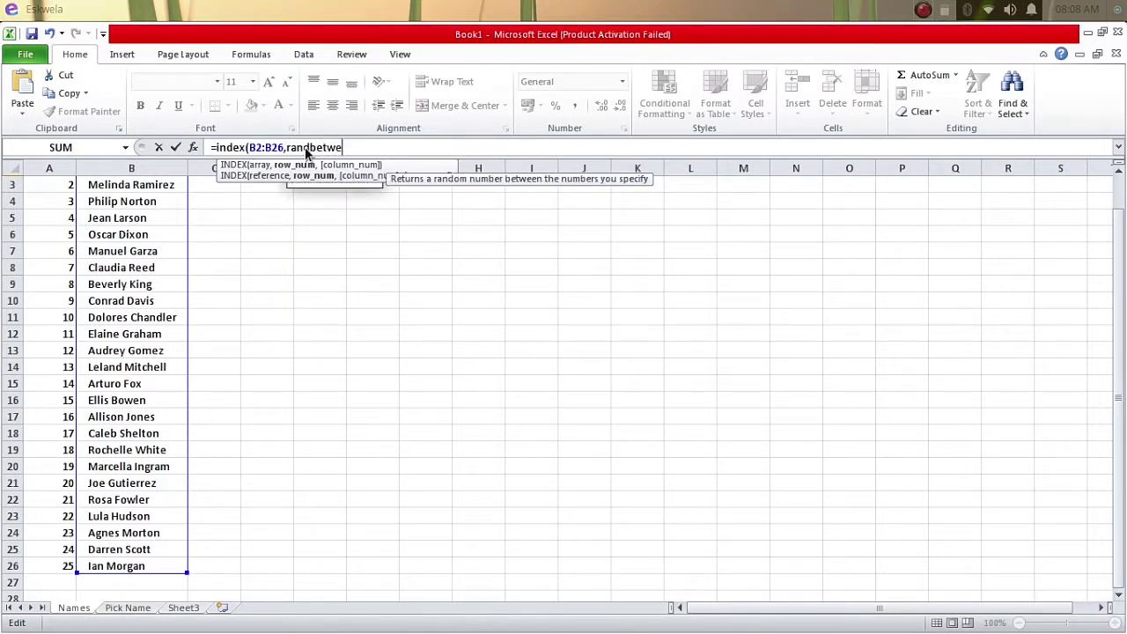
pyautogui.write('en(')
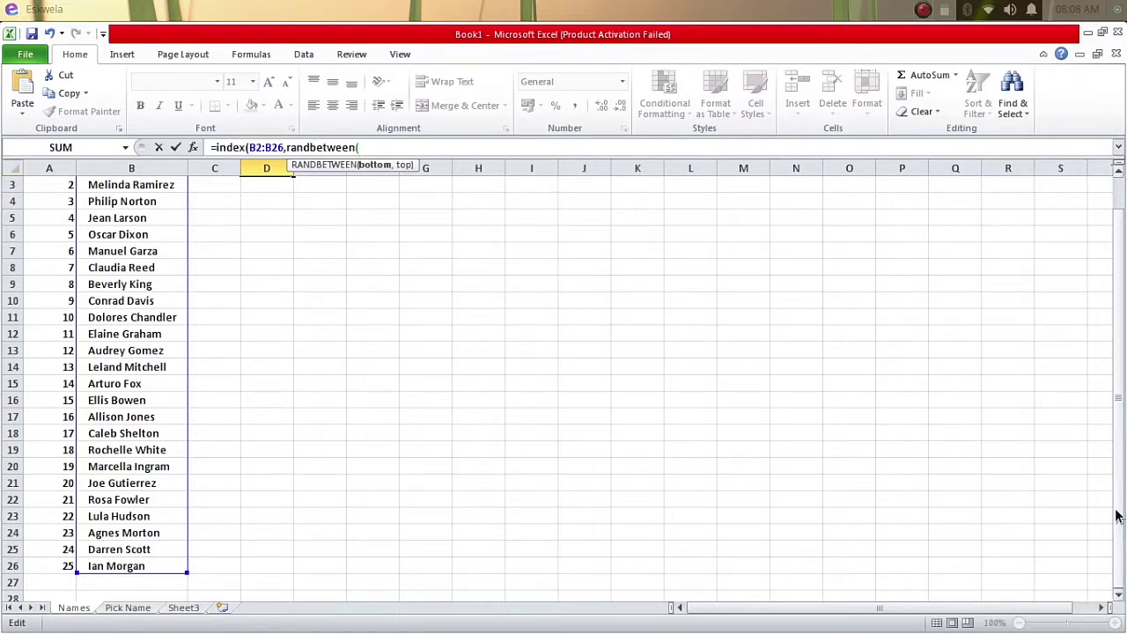
pyautogui.moveTo(1116, 514); pyautogui.dragTo(1123, 338)
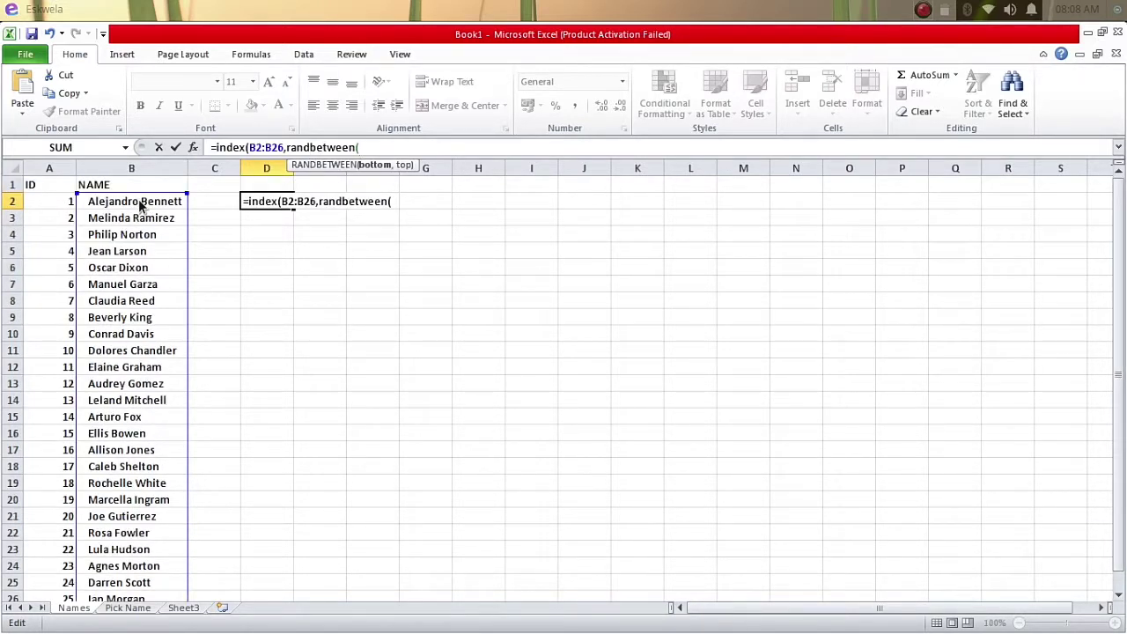
pyautogui.write('1,')
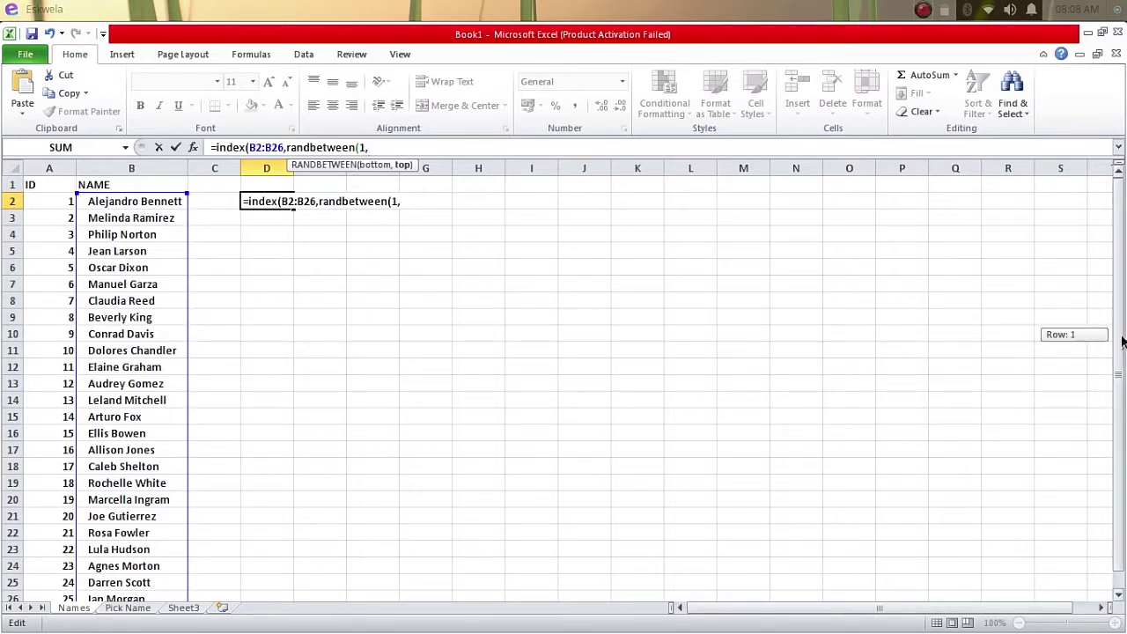
pyautogui.moveTo(1121, 346)
pyautogui.mouseDown()
pyautogui.moveTo(1124, 401)
pyautogui.moveTo(1123, 348)
pyautogui.mouseUp()
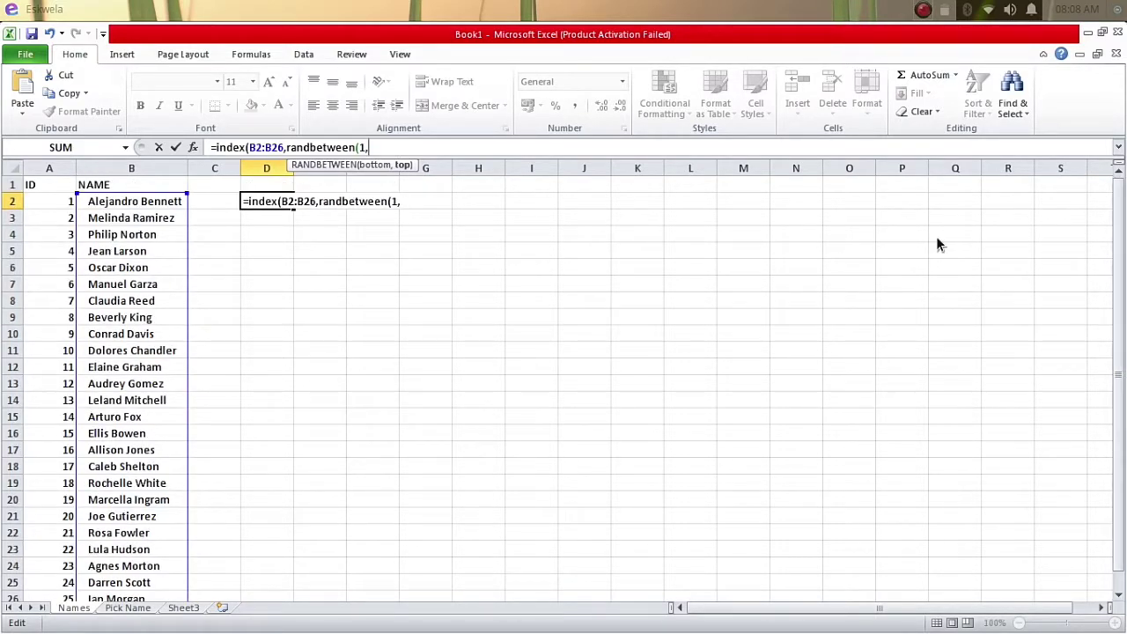
# Change the RANDBETWEEN arguments to 25,1 and enter the formula in D2, accepting Excel's proposed closing parenthesis.
pyautogui.press('BackSpace')
pyautogui.press('BackSpace')
pyautogui.moveTo(1118, 388); pyautogui.dragTo(1119, 322)
pyautogui.write('25')
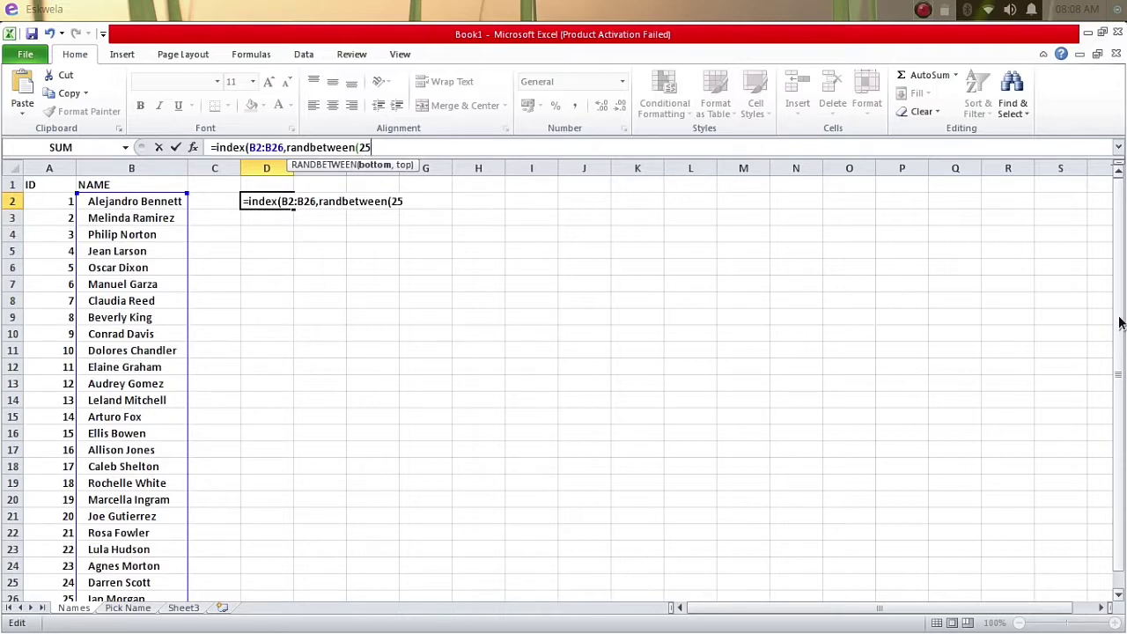
pyautogui.write(',1)')
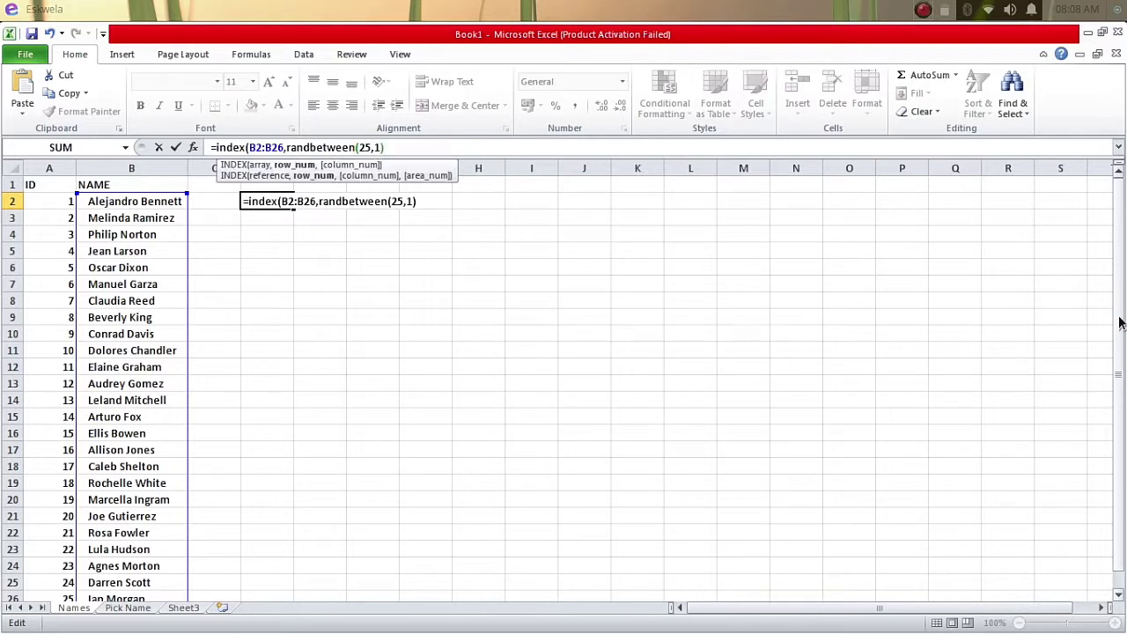
pyautogui.press('Return')
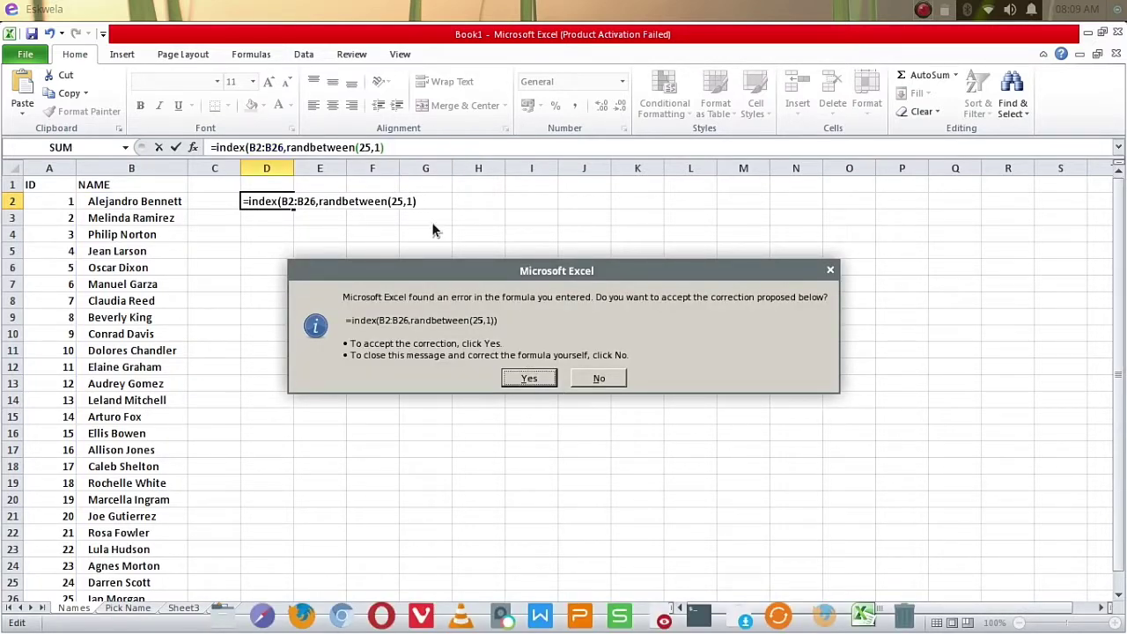
pyautogui.click(529, 379)
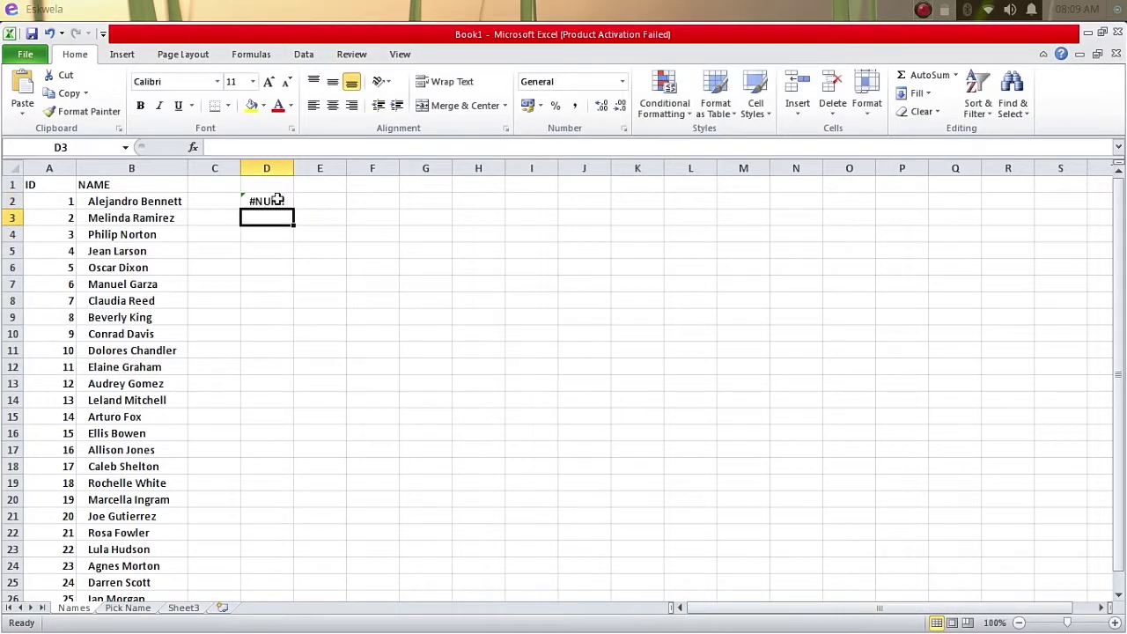
# Edit the formula in D2 so that it reads =INDEX(B2:B26,RANDBETWEEN(1,25)).
pyautogui.click(273, 199)
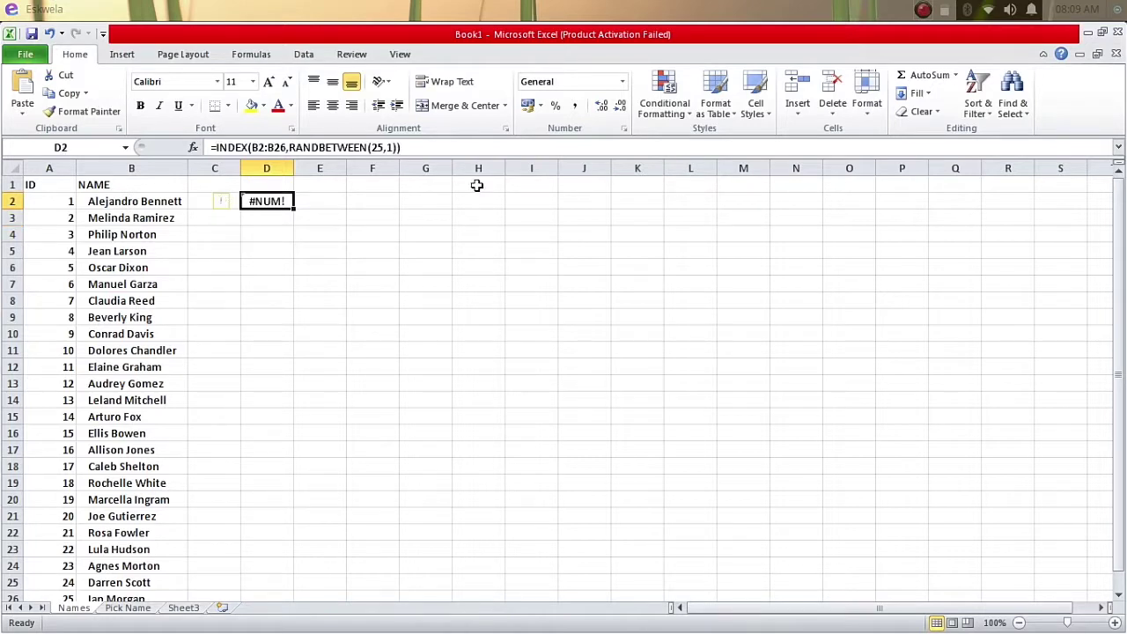
pyautogui.click(392, 147)
pyautogui.press('Left')
pyautogui.press('Left')
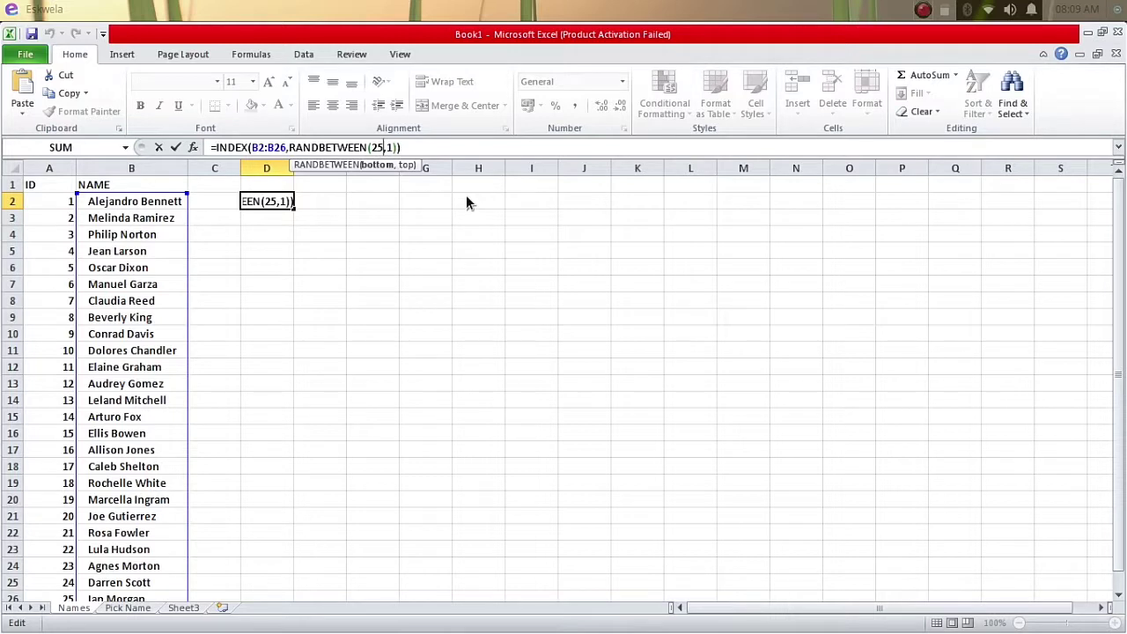
pyautogui.press('BackSpace')
pyautogui.press('BackSpace')
pyautogui.write('1')
pyautogui.press('Right')
pyautogui.press('Right')
pyautogui.press('BackSpace')
pyautogui.write('25')
pyautogui.press('Return')
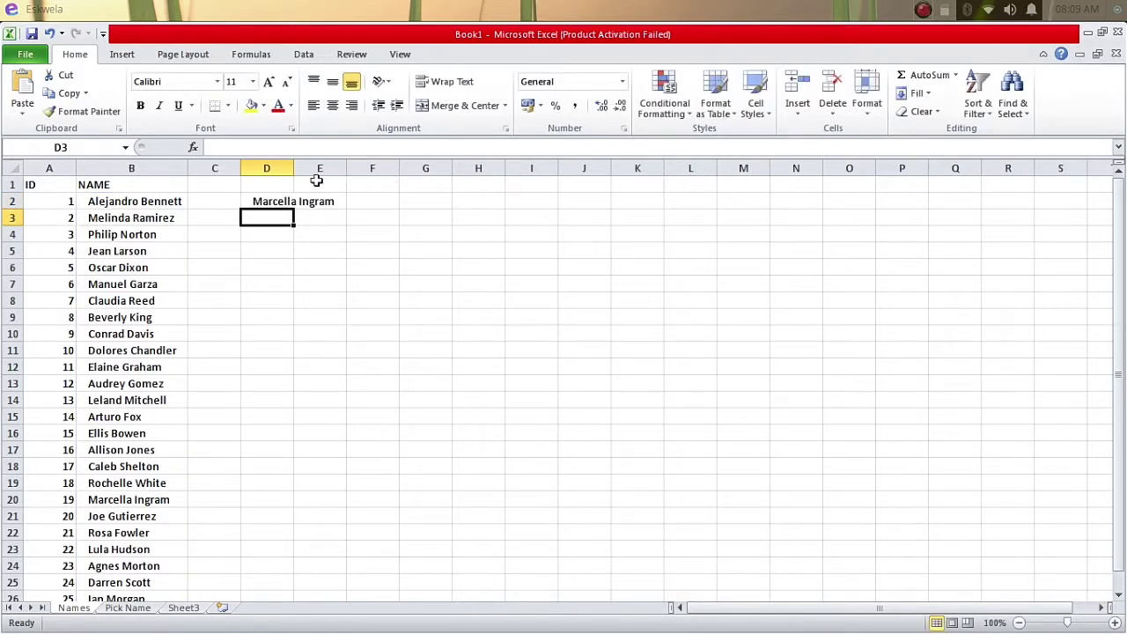
# Widen column D to fit the full name and recalculate the sheet repeatedly to draw new random names.
pyautogui.moveTo(293, 167); pyautogui.dragTo(353, 167)
pyautogui.click(426, 268)
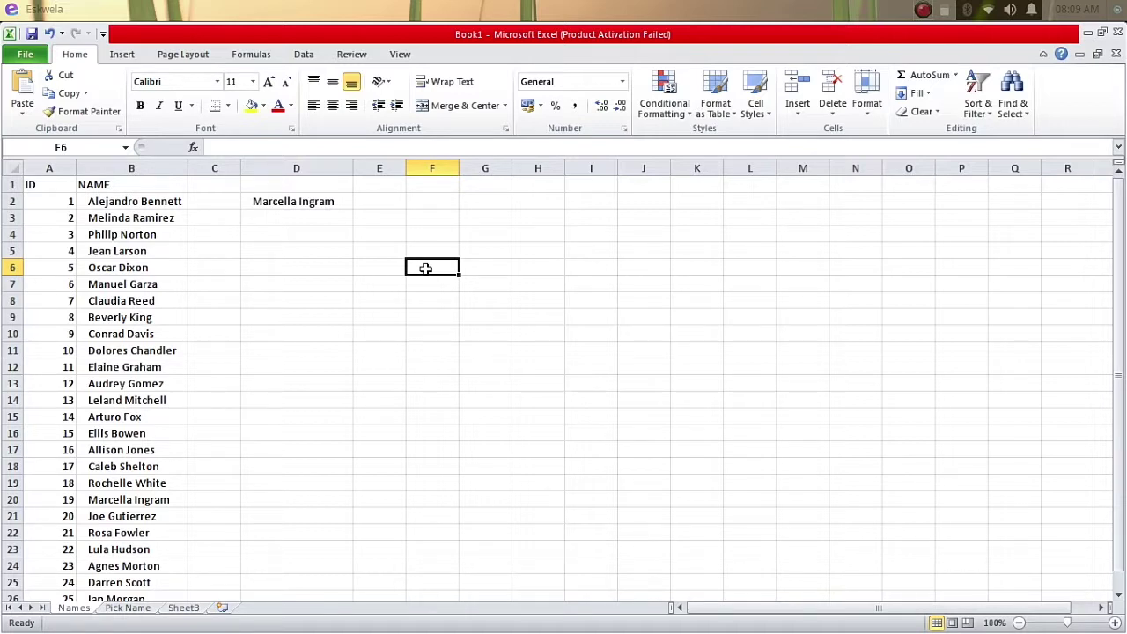
pyautogui.press('F9')
pyautogui.press('F9')
pyautogui.press('F9')
pyautogui.press('F9')
pyautogui.press('F9')
pyautogui.press('F9')
pyautogui.press('F9')
pyautogui.press('F9')
pyautogui.press('F9')
pyautogui.press('F9')
pyautogui.press('F9')
pyautogui.press('F9')
pyautogui.press('F9')
pyautogui.press('F9')
pyautogui.press('F9')
pyautogui.press('F9')
pyautogui.press('F9')
pyautogui.press('F9')
# Clear the formula from cell D2 and open the Pick Name sheet.
pyautogui.click(314, 201)
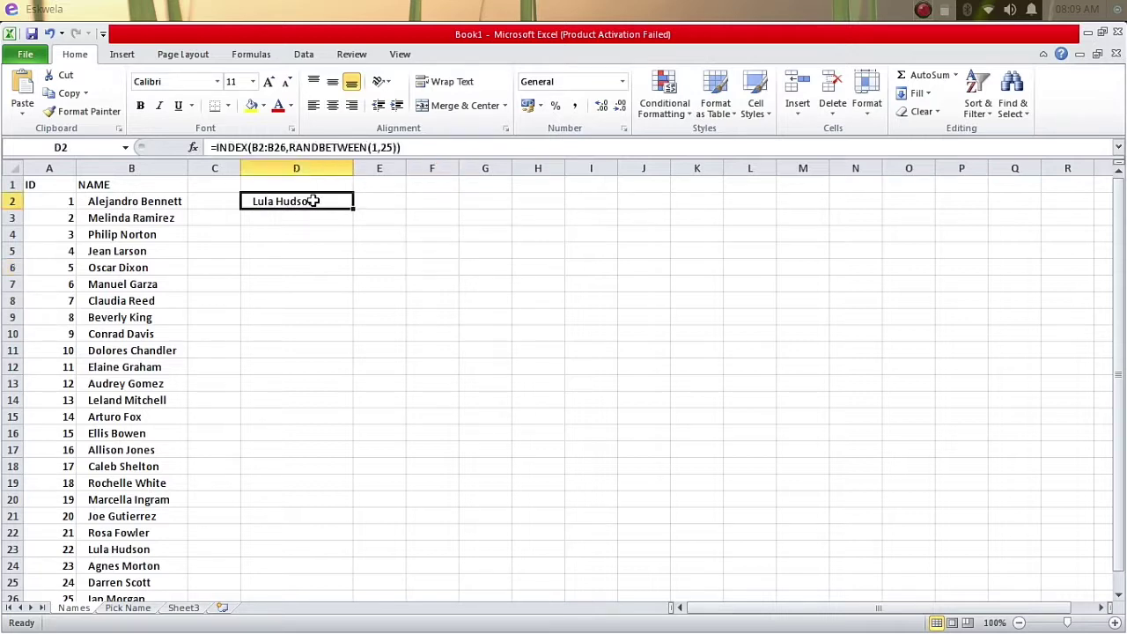
pyautogui.press('Delete')
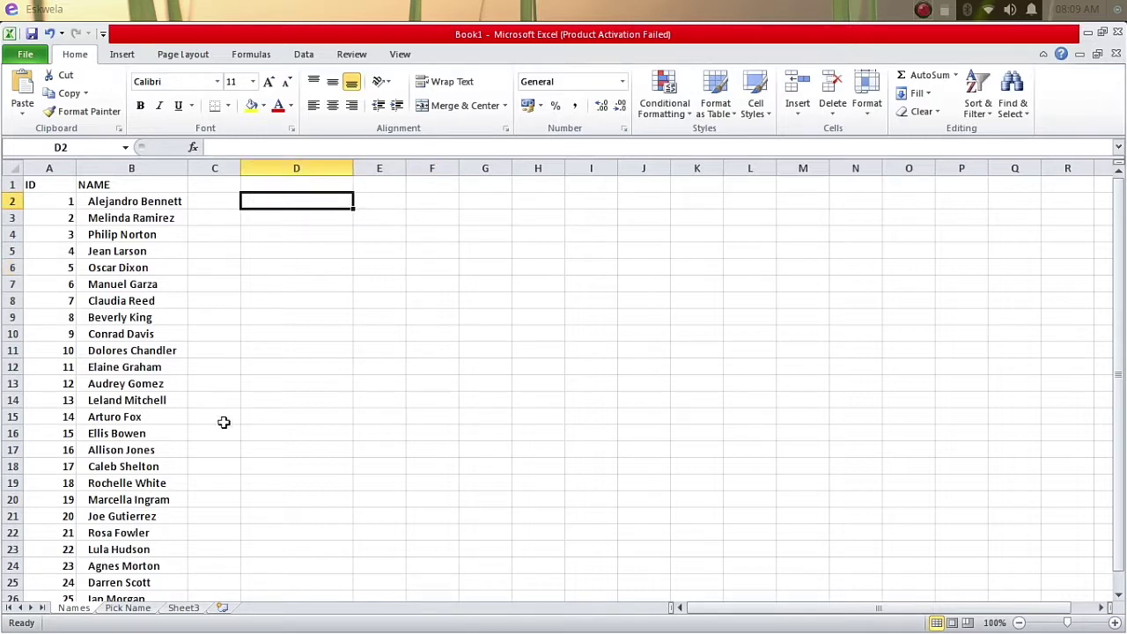
pyautogui.click(138, 614)
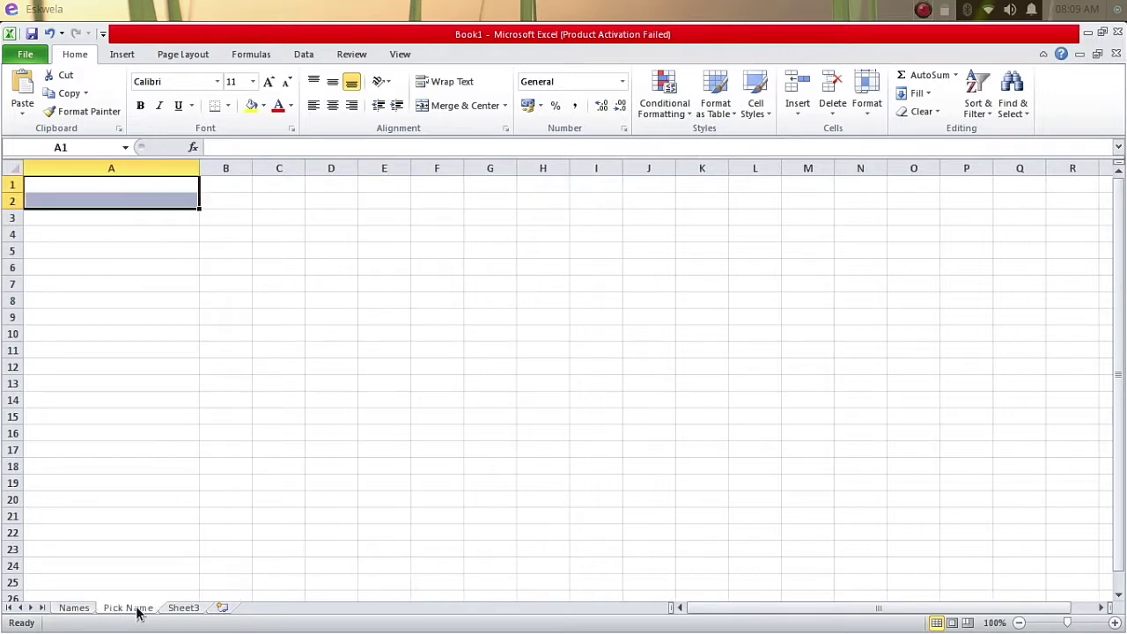
# Enter the heading "The winner is:" in cell A1 of the Pick Name sheet.
pyautogui.click(221, 250)
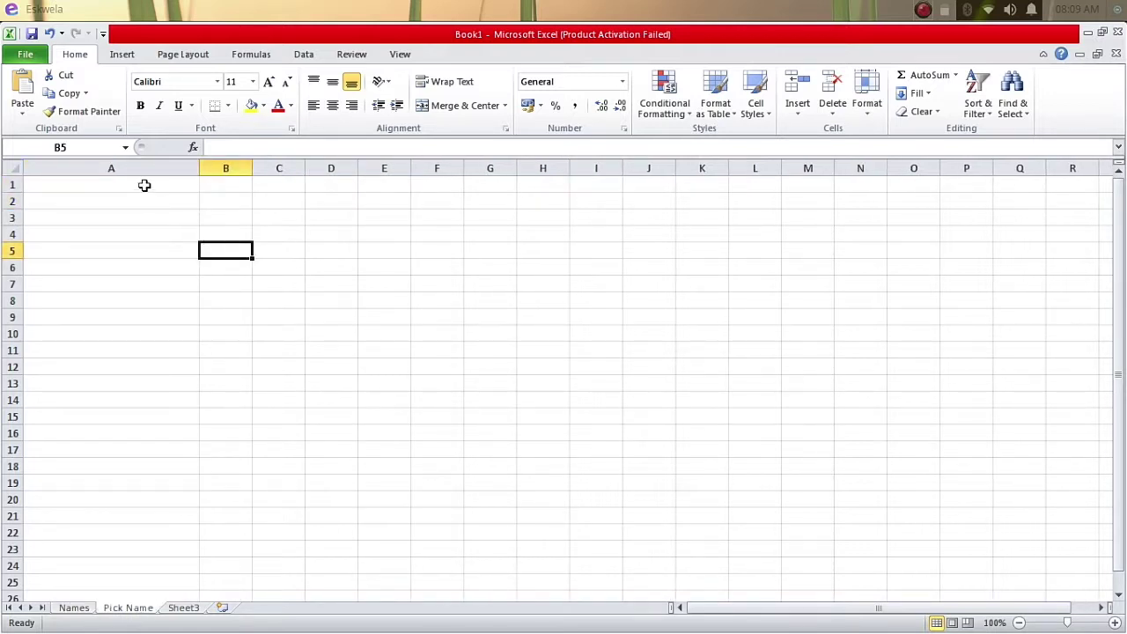
pyautogui.click(145, 185)
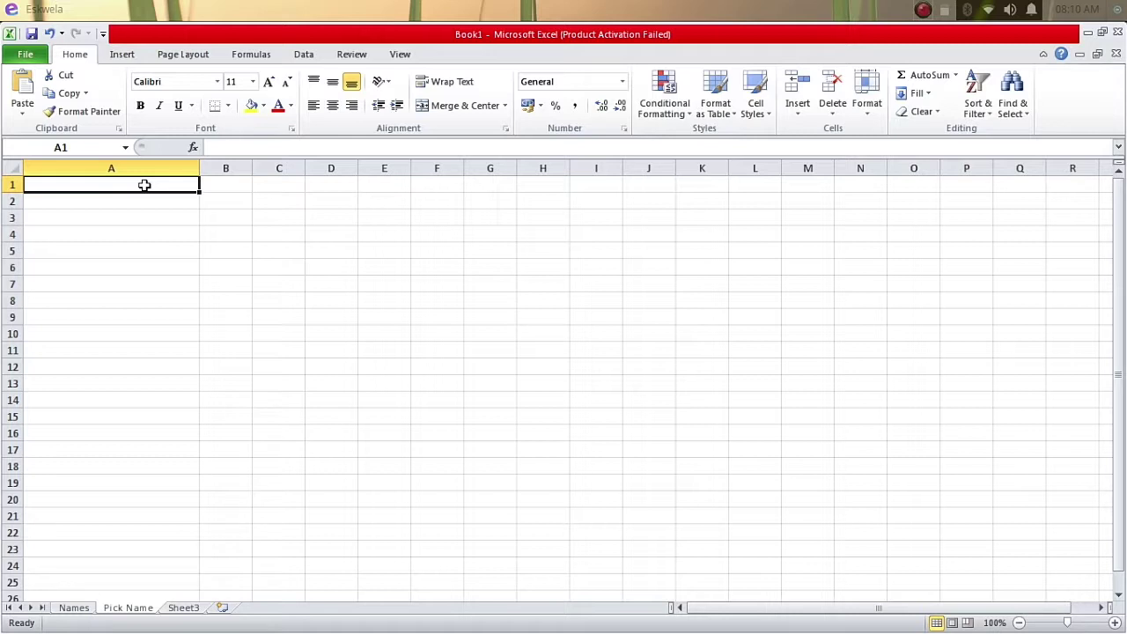
pyautogui.write('T')
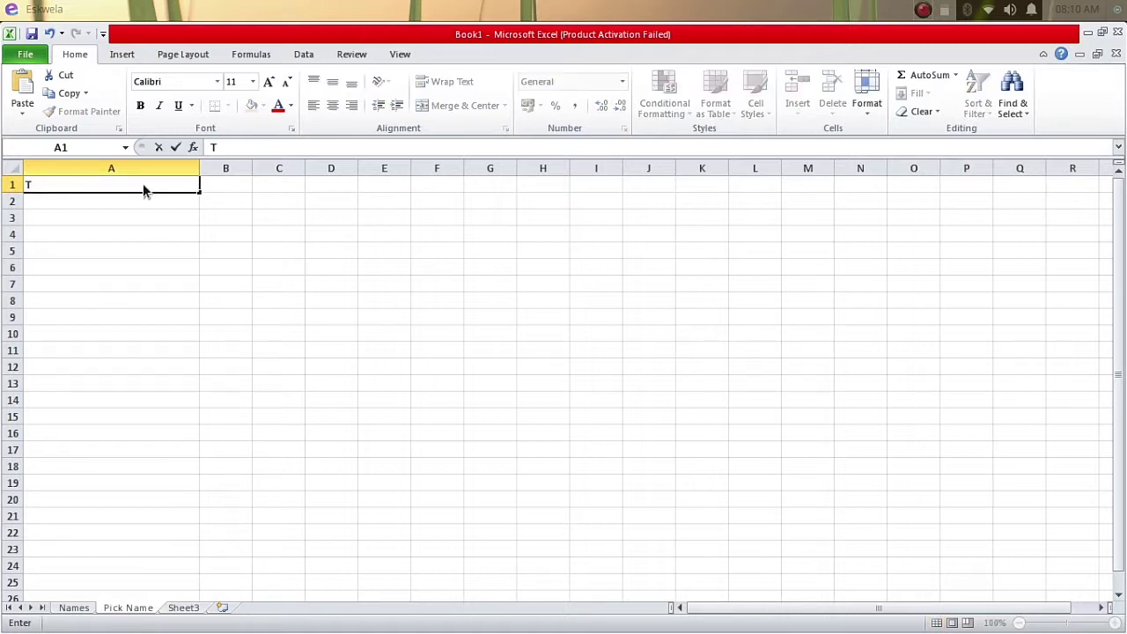
pyautogui.write('he winner is:')
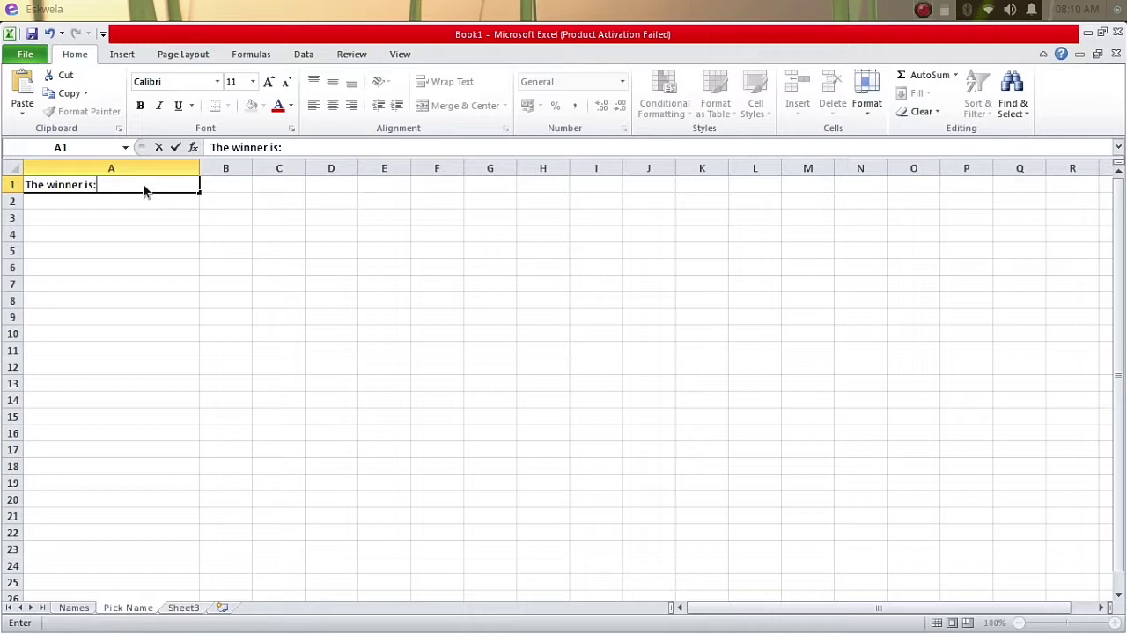
pyautogui.press('Return')
# Enter the formula =INDEX(Names!B2:B26,RANDBETWEEN(1,25)) in cell A2, taking the range from the Names sheet.
pyautogui.write('=index(')
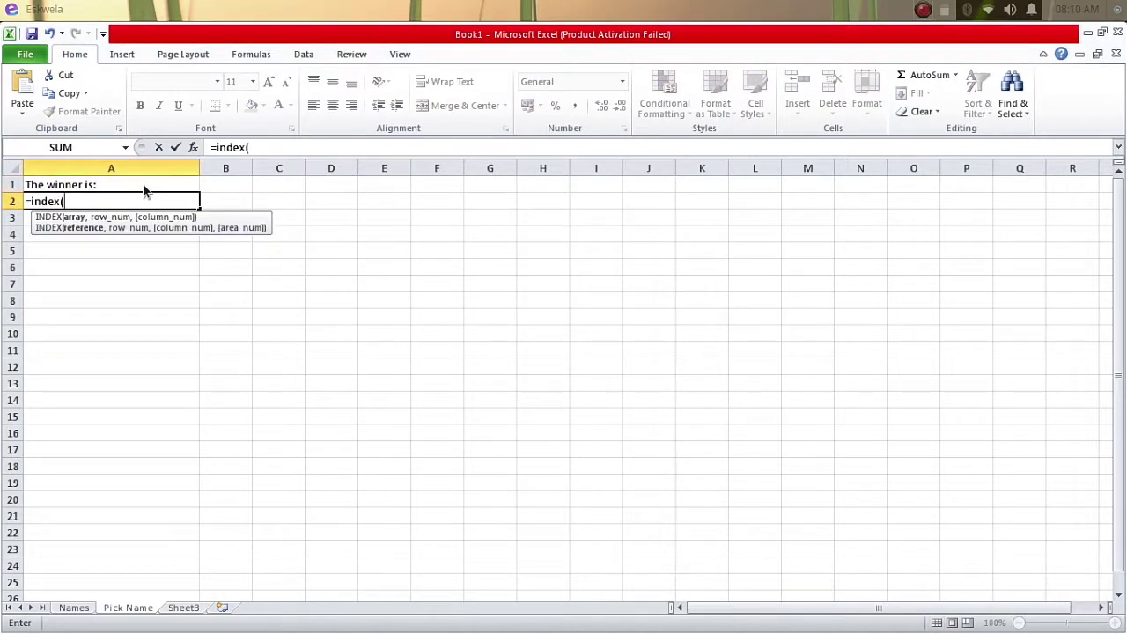
pyautogui.click(76, 611)
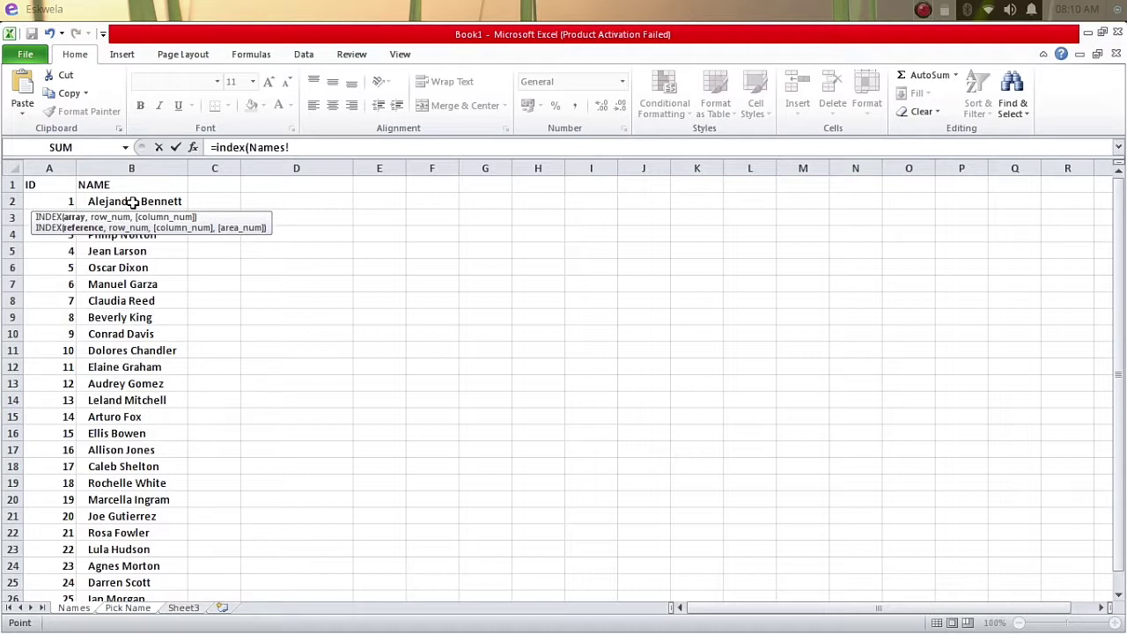
pyautogui.moveTo(132, 201); pyautogui.dragTo(131, 548)
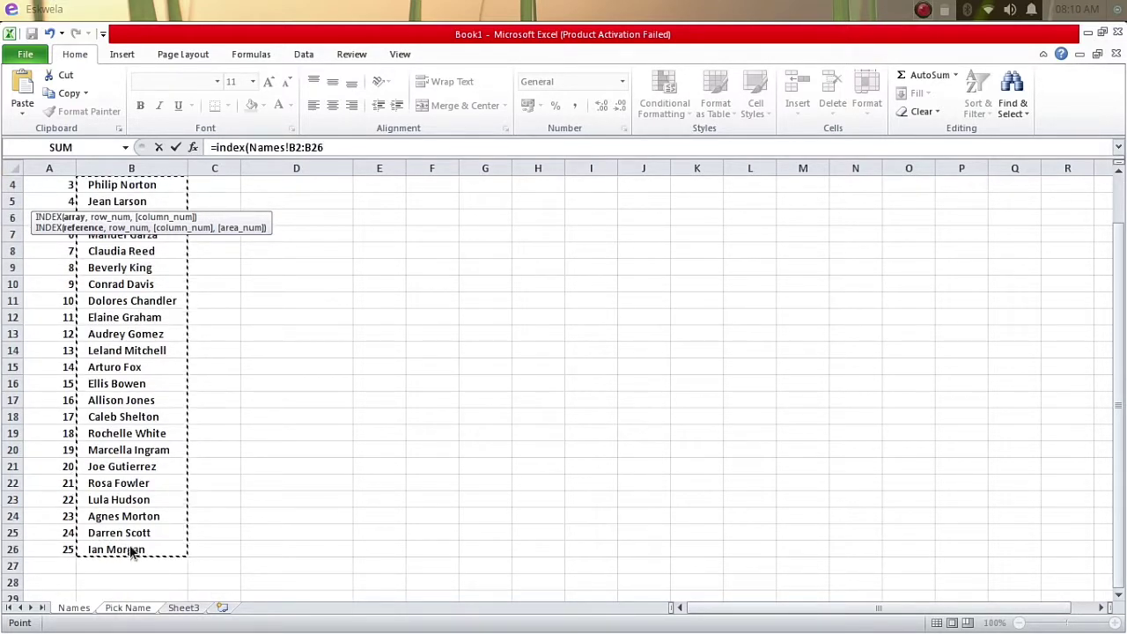
pyautogui.write(',')
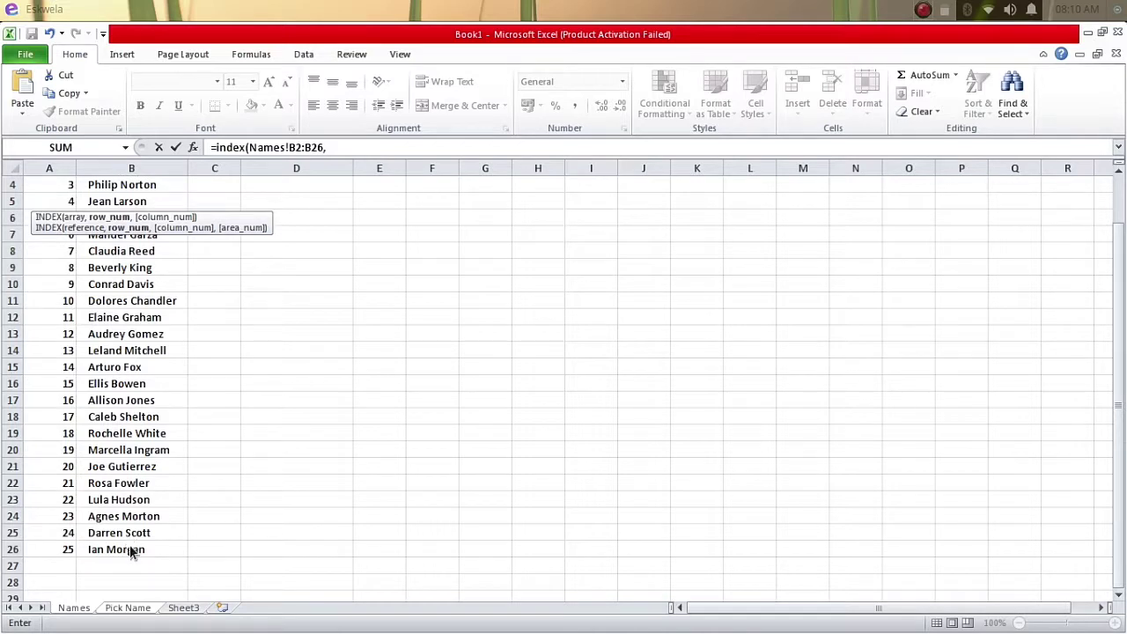
pyautogui.write('ra')
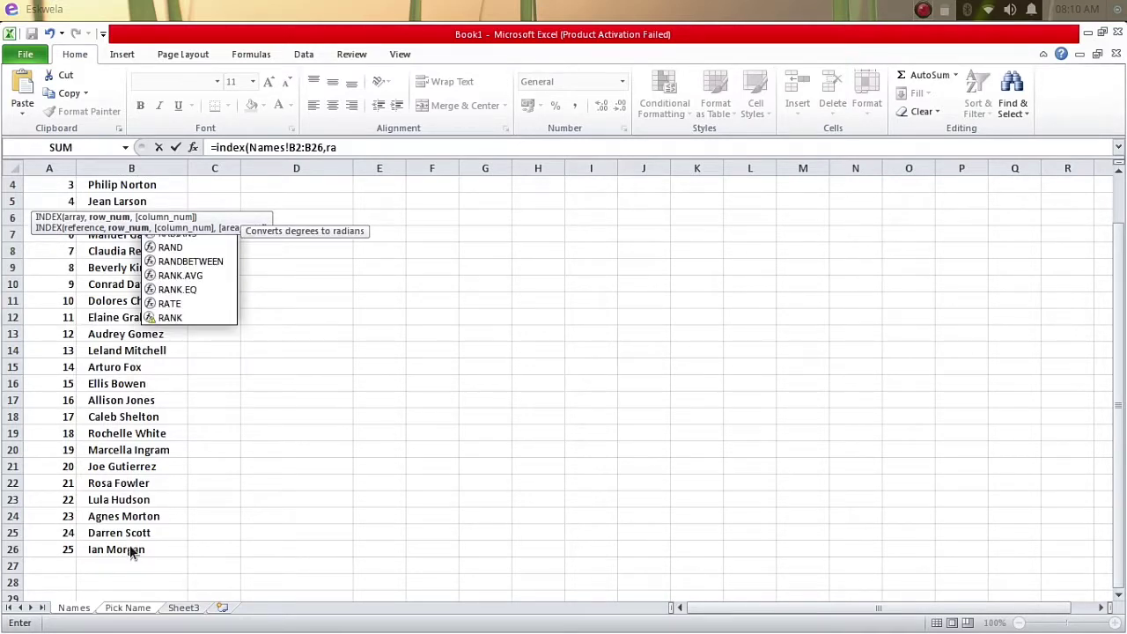
pyautogui.write('nd')
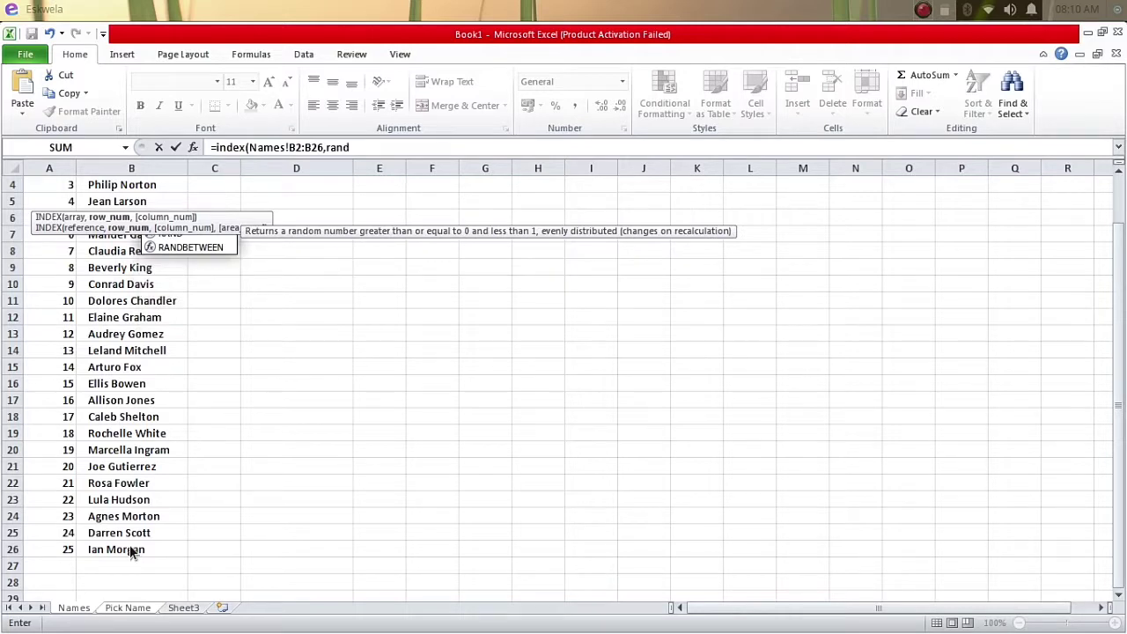
pyautogui.write('be')
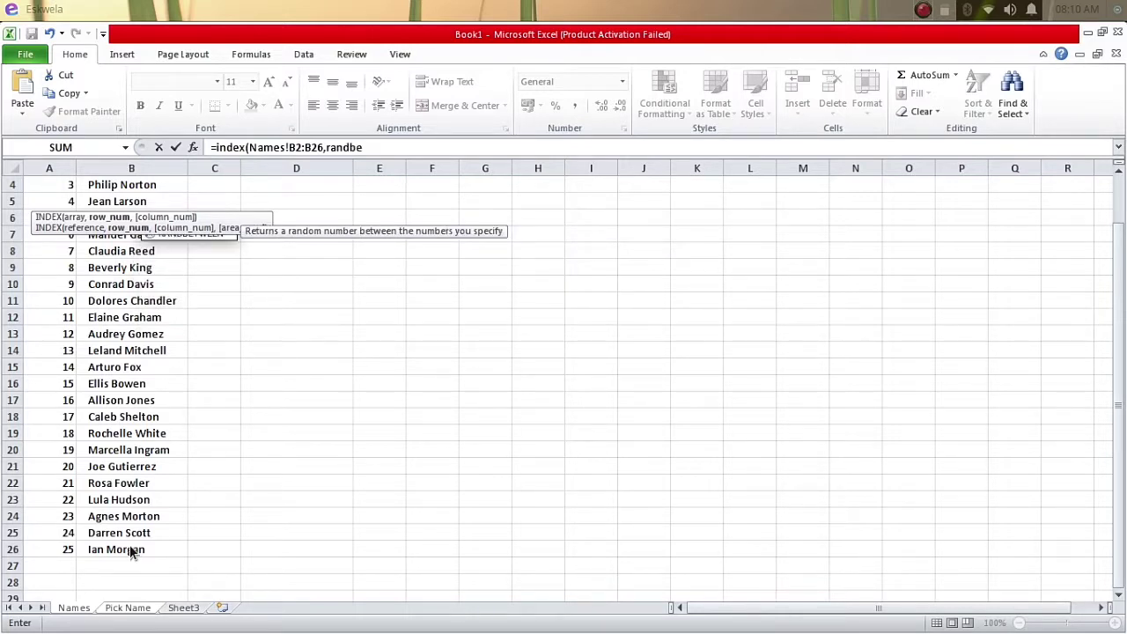
pyautogui.write('tween(')
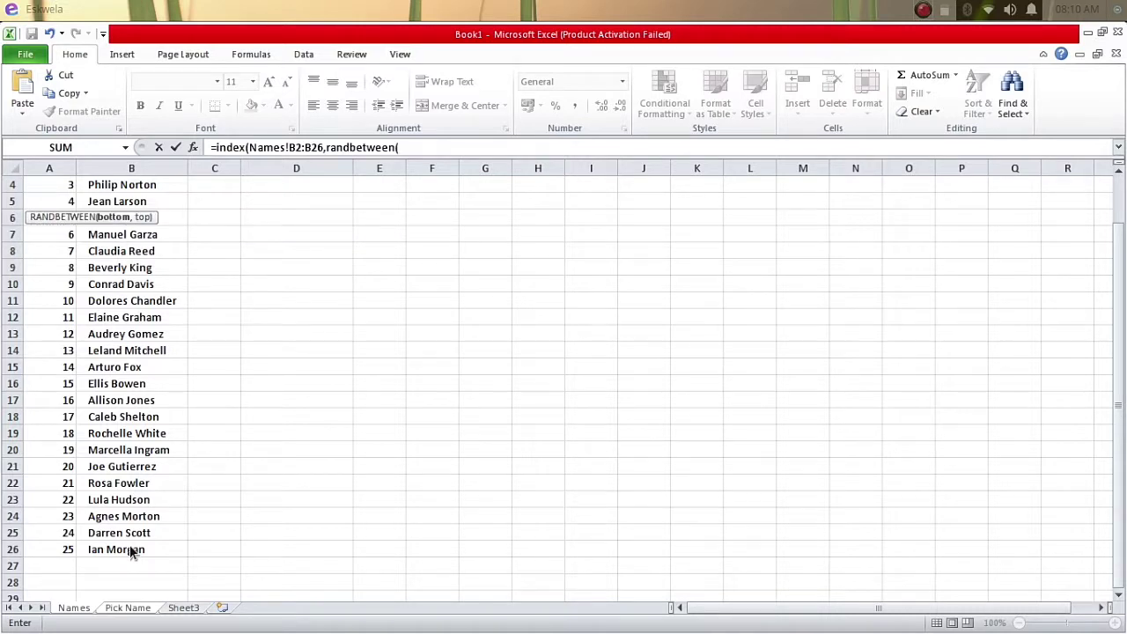
pyautogui.write('1,25))')
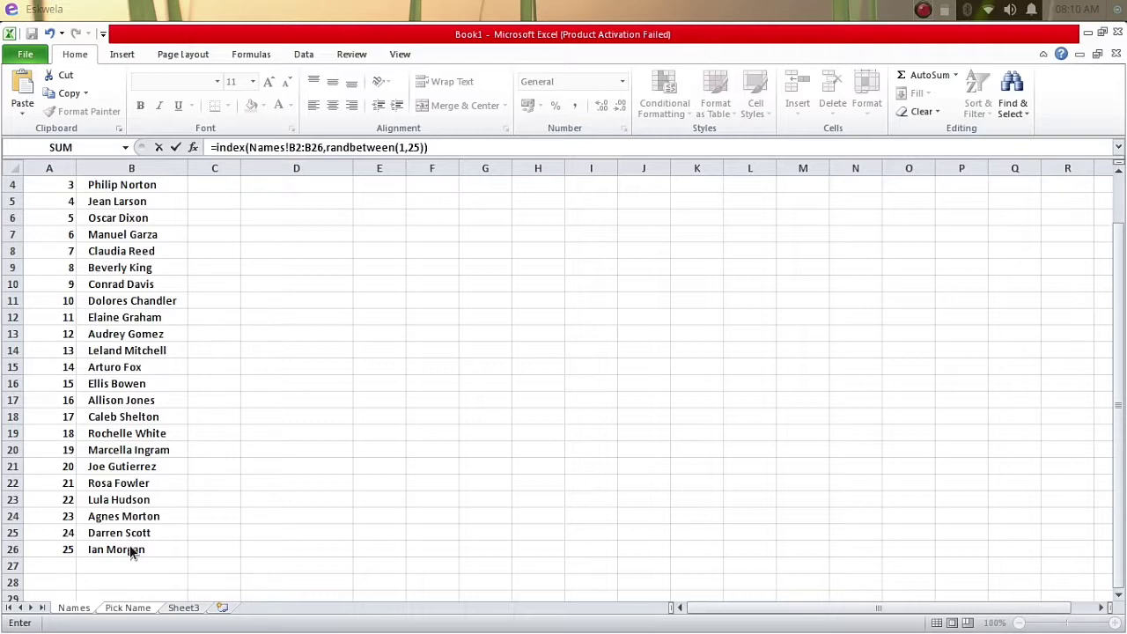
pyautogui.press('Return')
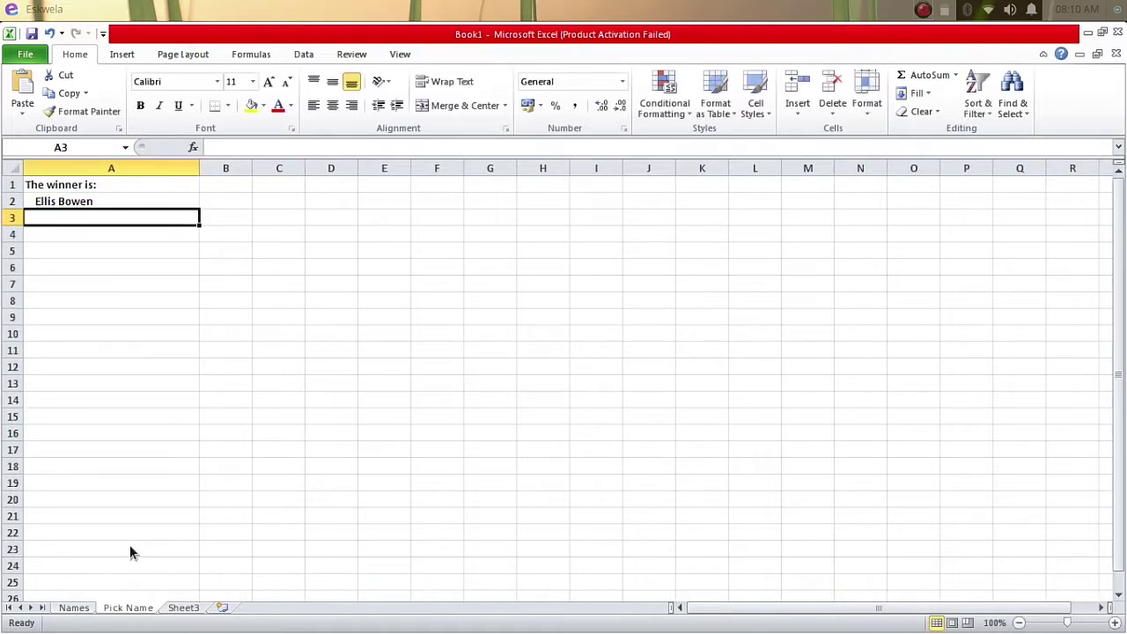
# Recalculate the Pick Name sheet repeatedly to draw new random winners below the heading.
pyautogui.click(246, 233)
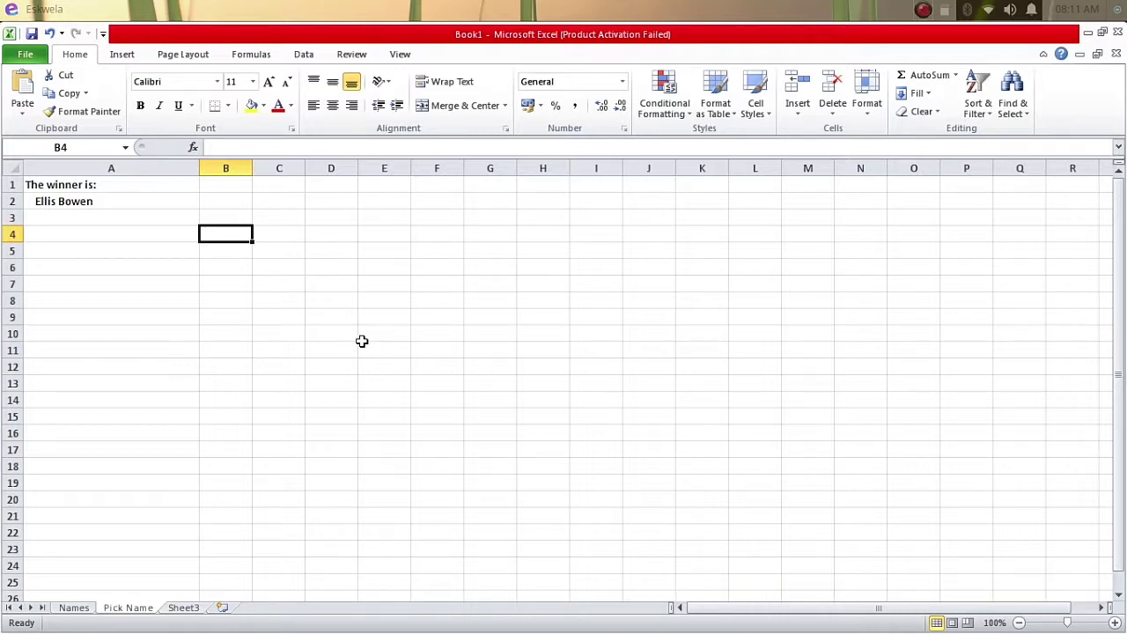
pyautogui.press('F9')
pyautogui.press('F9')
pyautogui.press('F9')
pyautogui.press('F9')
pyautogui.press('F9')
pyautogui.press('F9')
pyautogui.press('F9')
pyautogui.press('F9')
pyautogui.press('F9')
pyautogui.press('F9')
pyautogui.press('F9')
pyautogui.press('F9')
pyautogui.press('F9')
pyautogui.press('F9')
pyautogui.press('F9')
pyautogui.press('F9')
pyautogui.press('F9')
# Return to the Names sheet and view the name list from its first row.
pyautogui.click(88, 607)
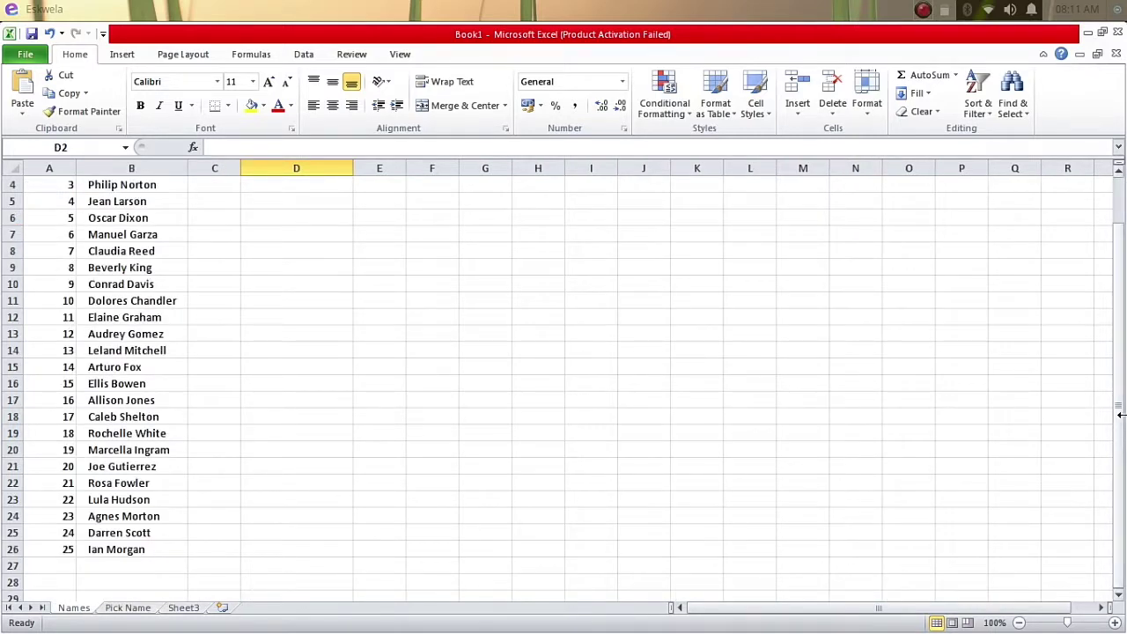
pyautogui.moveTo(1114, 420); pyautogui.dragTo(1109, 251)
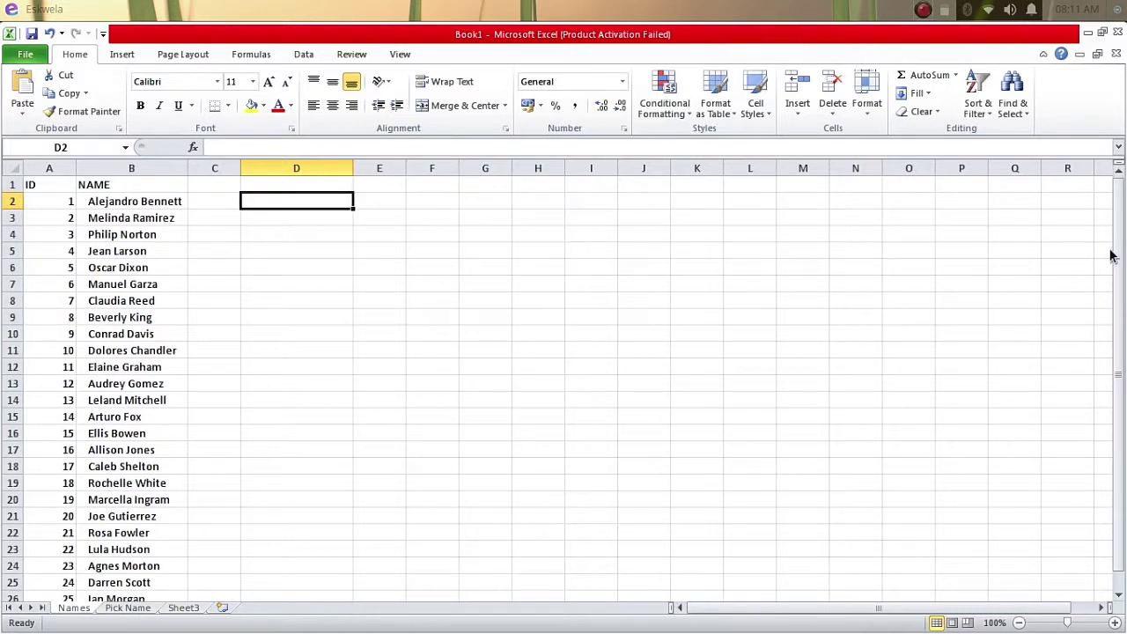